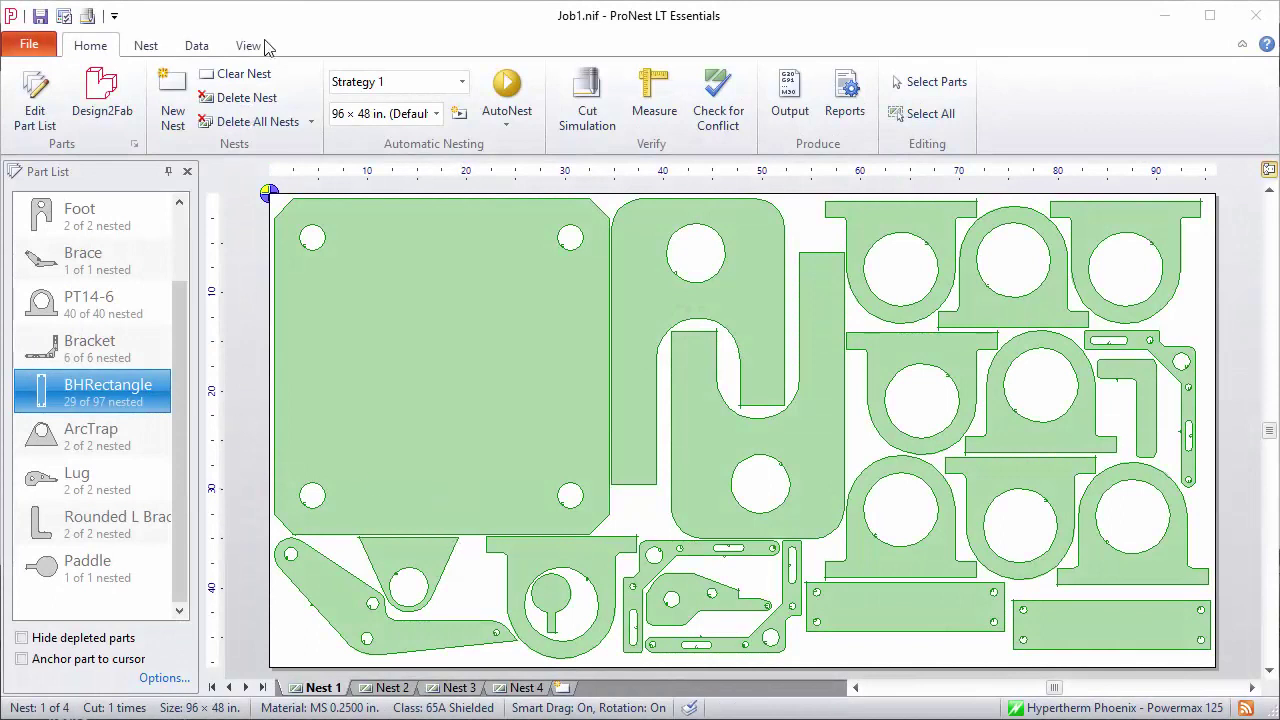
# - Show the Color Legend panel and change its fill from Standard to Highlight part
pyautogui.click(248, 46)
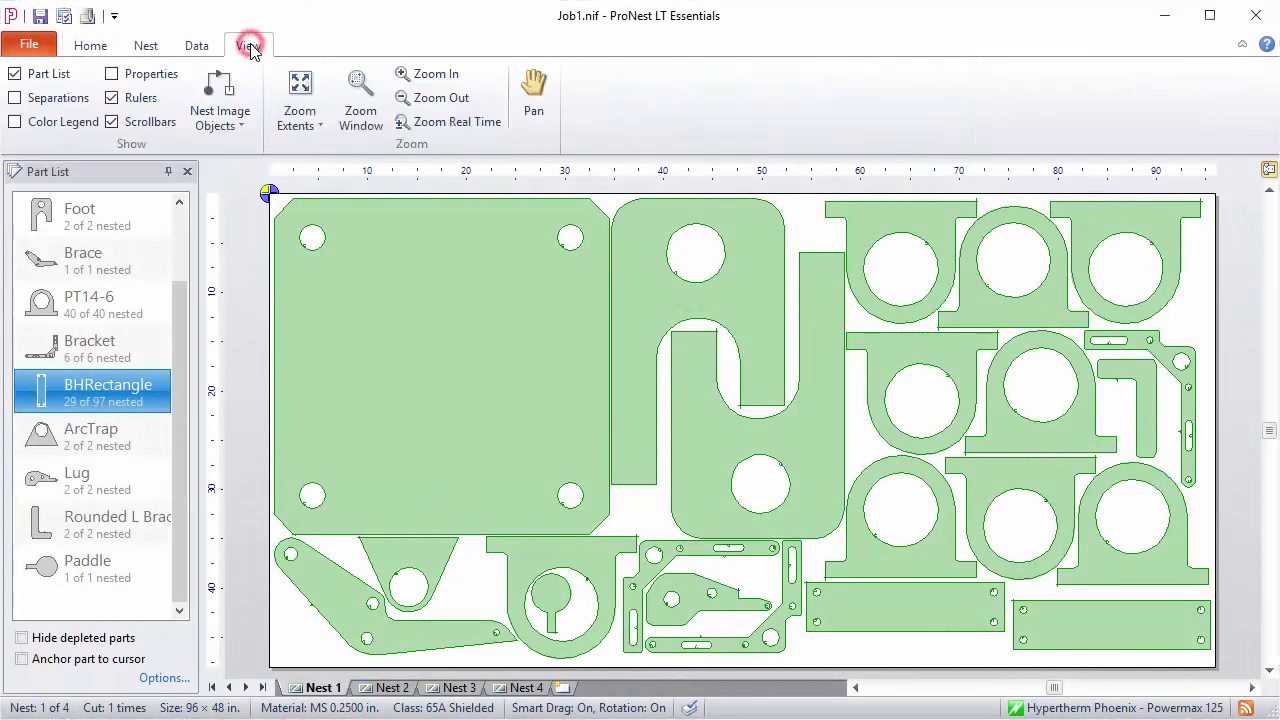
pyautogui.click(18, 123)
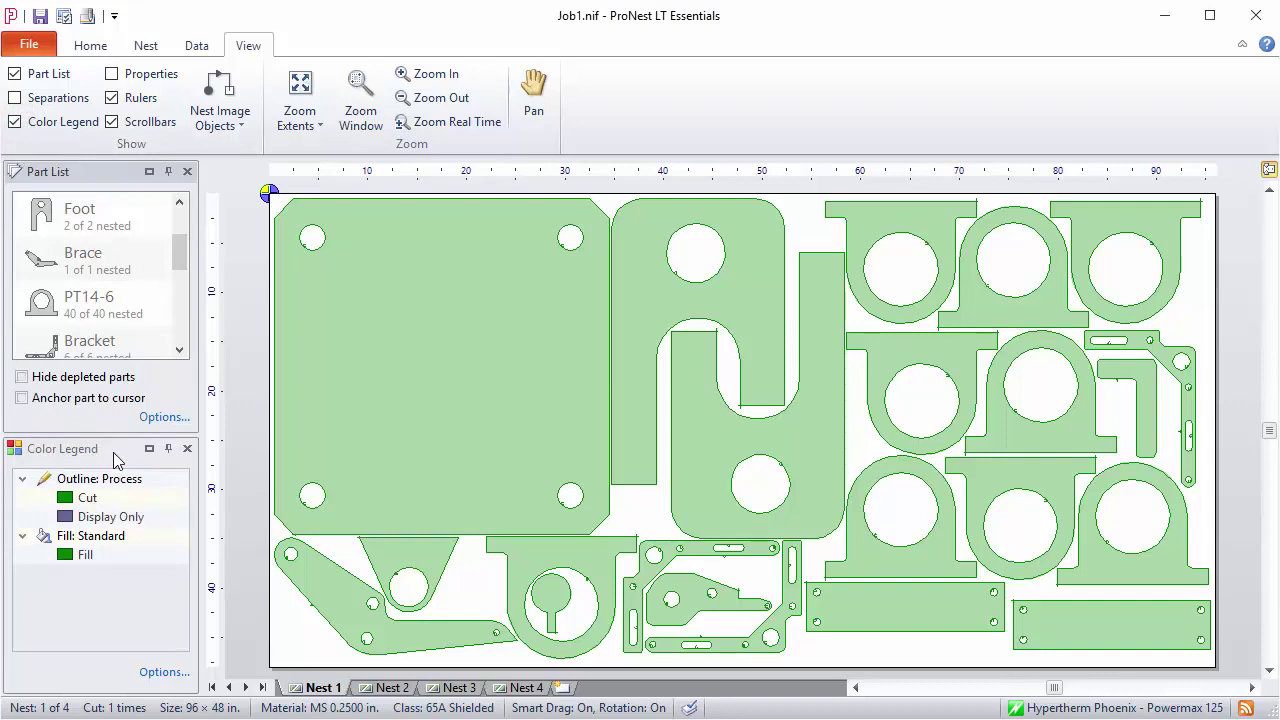
pyautogui.rightClick(88, 543)
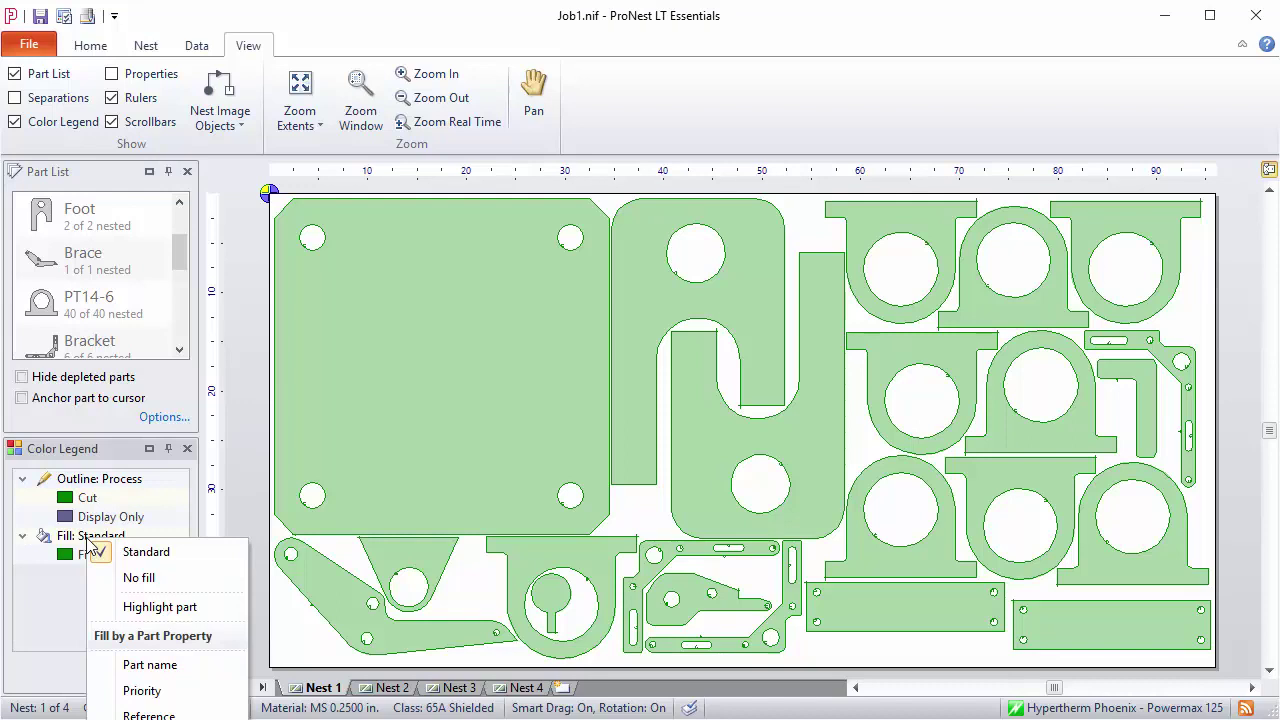
pyautogui.click(157, 607)
pyautogui.moveTo(181, 250); pyautogui.dragTo(180, 289)
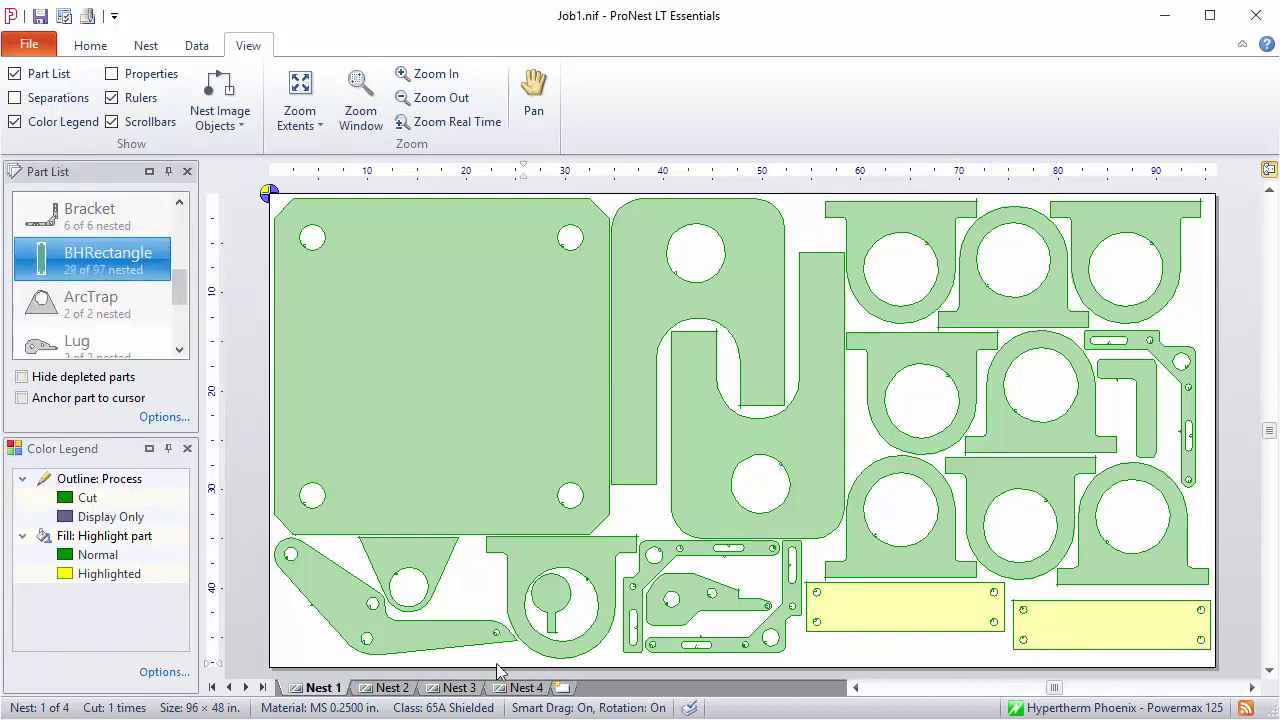
pyautogui.moveTo(395, 698)
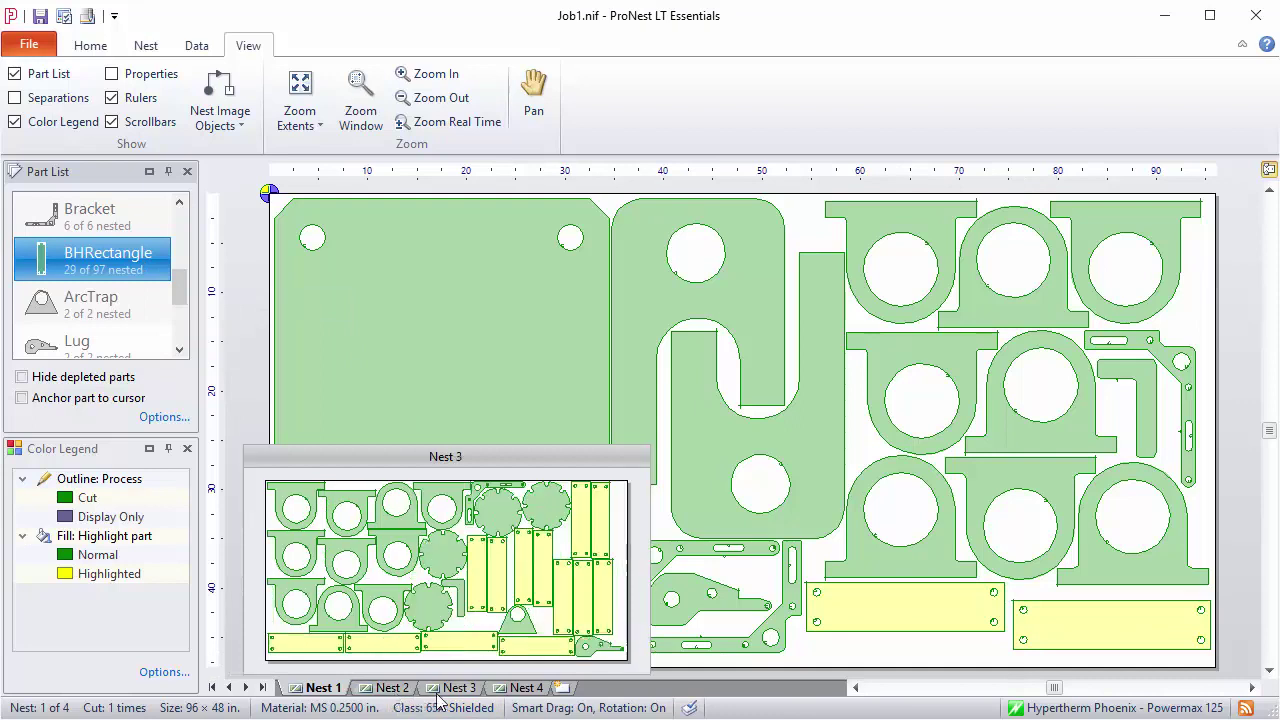
pyautogui.moveTo(518, 700)
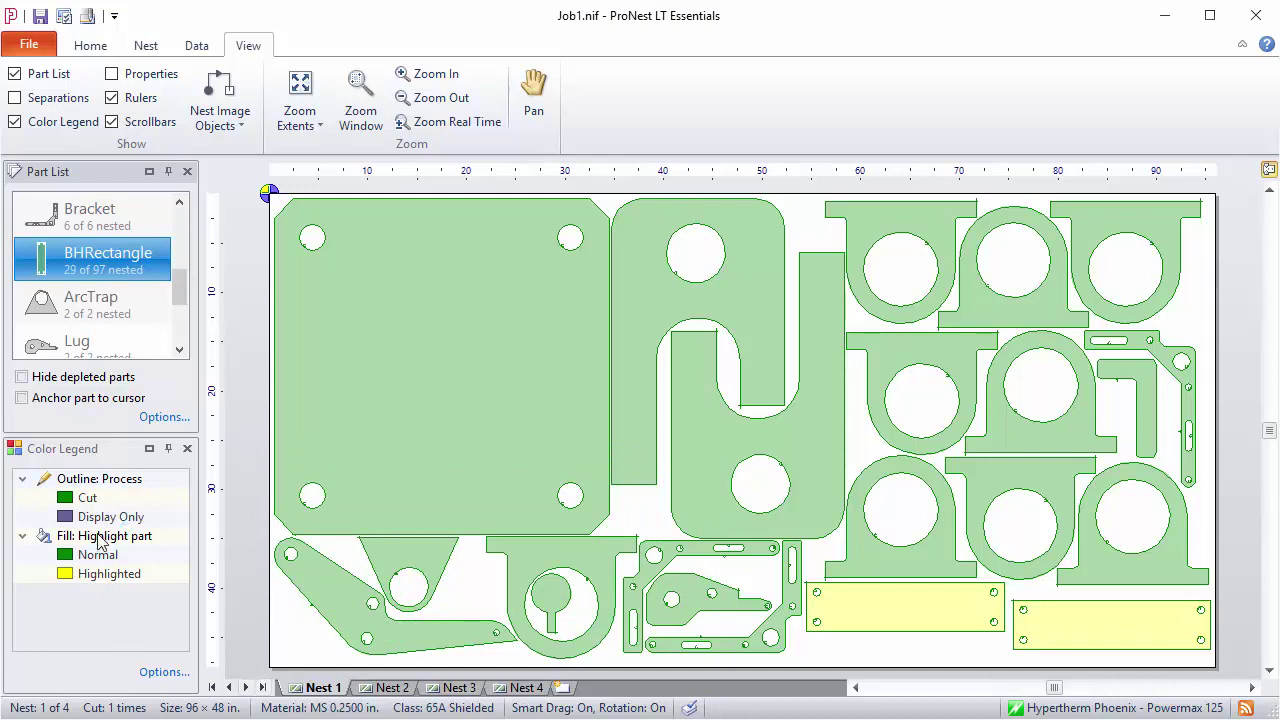
# - Switch the legend fill to Part name, then dismiss the reopened fill menu unchanged
pyautogui.click(100, 541)
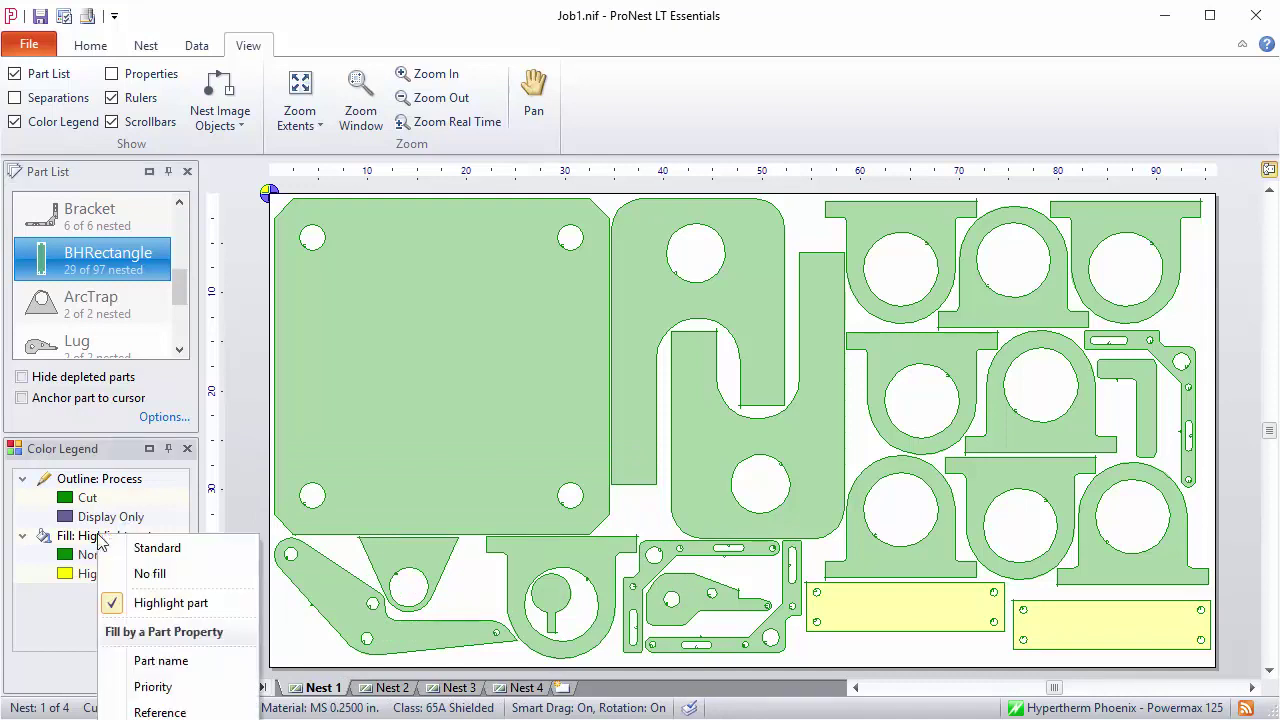
pyautogui.click(160, 662)
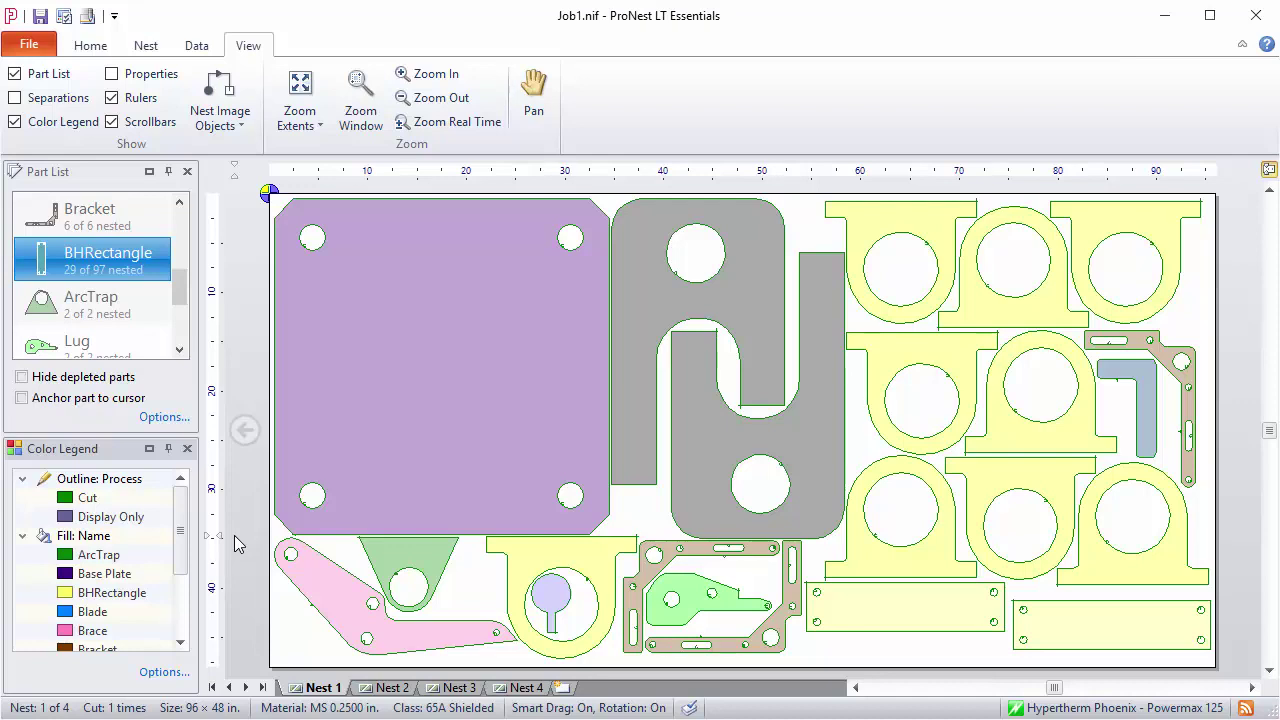
pyautogui.rightClick(86, 537)
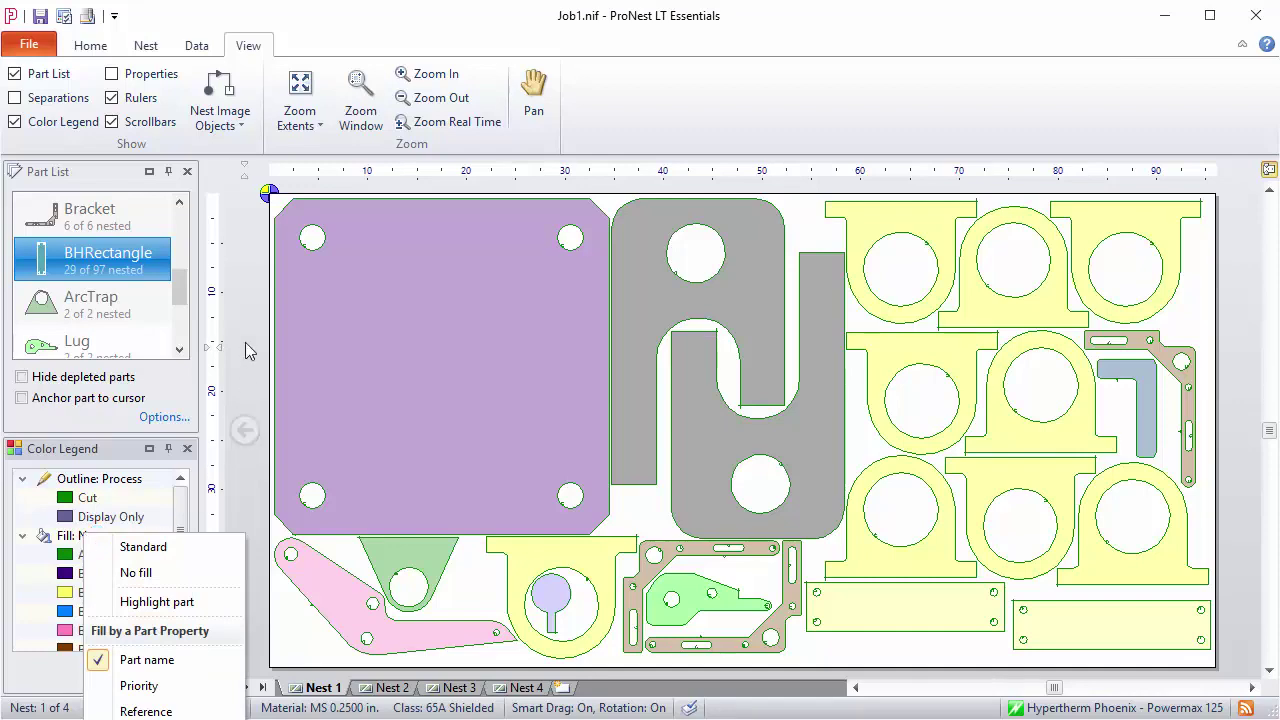
pyautogui.click(264, 548)
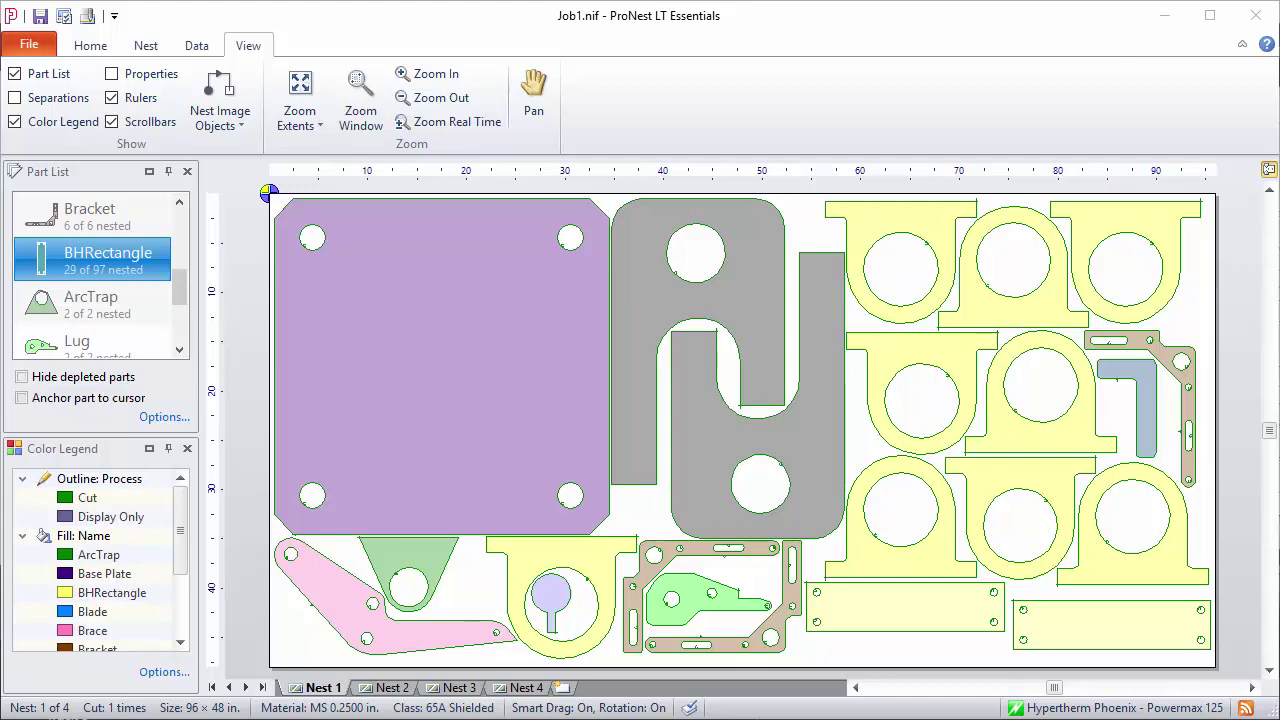
# - Play a Nest 1 cut simulation, raise playback speed to 100%, then stop and reset it
pyautogui.click(89, 46)
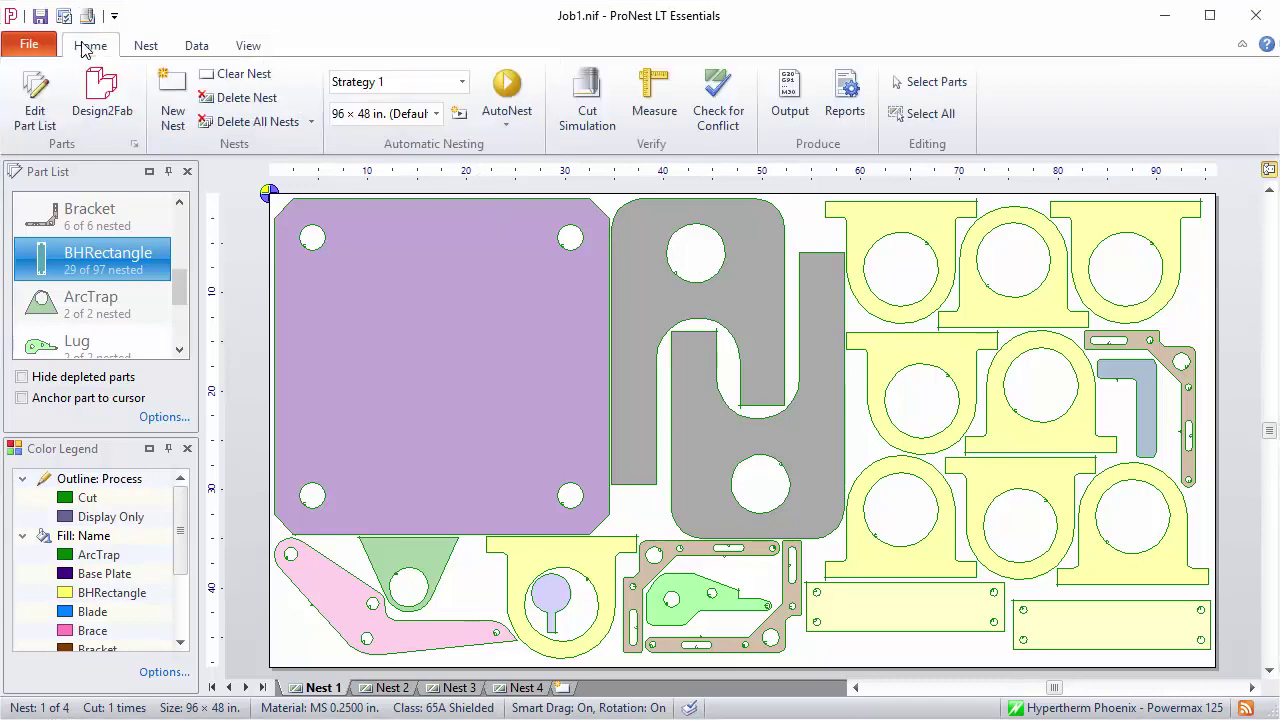
pyautogui.click(585, 96)
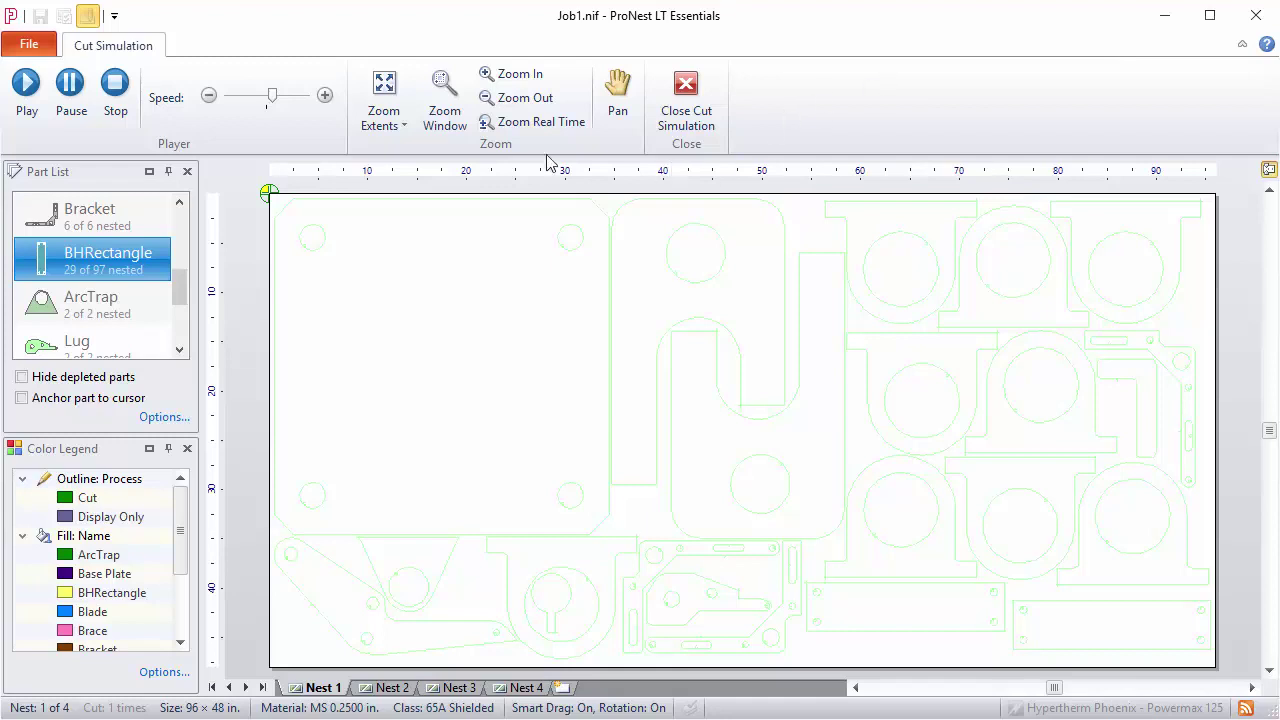
pyautogui.click(27, 82)
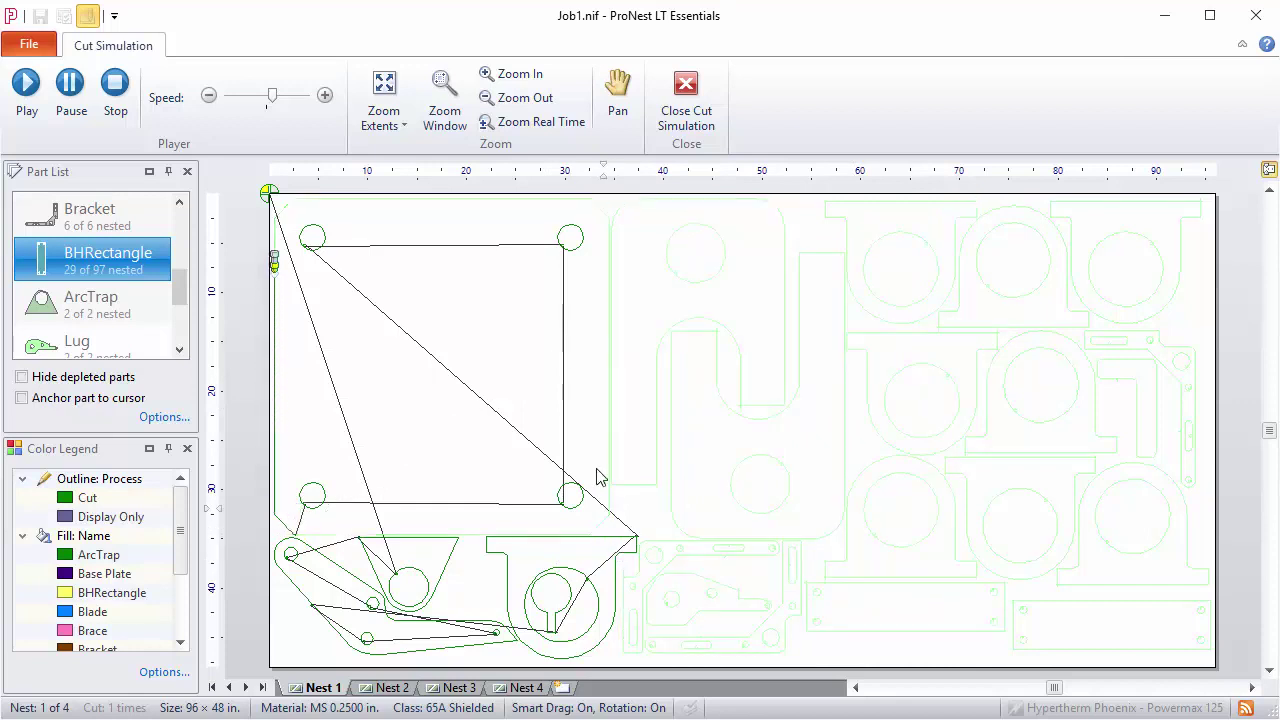
pyautogui.moveTo(272, 95)
pyautogui.mouseDown()
pyautogui.moveTo(288, 105)
pyautogui.moveTo(266, 100)
pyautogui.mouseUp()
pyautogui.click(115, 88)
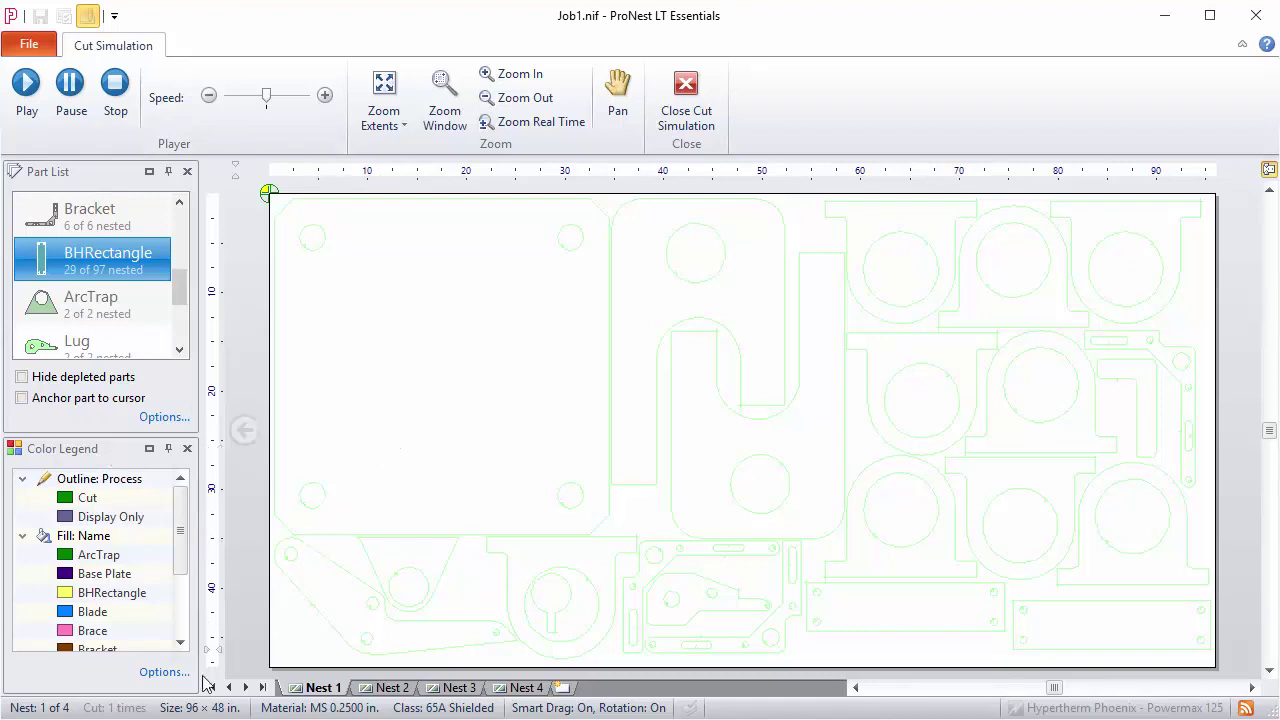
# - Set traverse lines to teal in Color Legend Options, replay the simulation, then close it
pyautogui.click(157, 675)
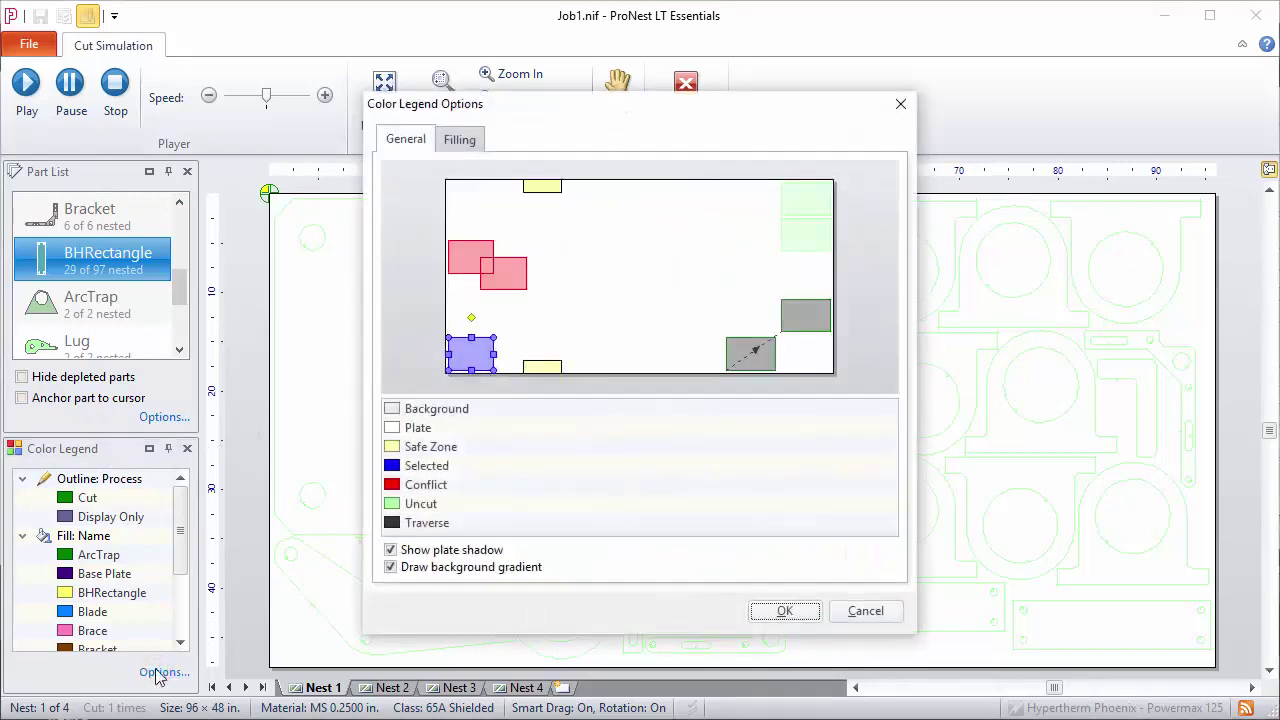
pyautogui.click(432, 523)
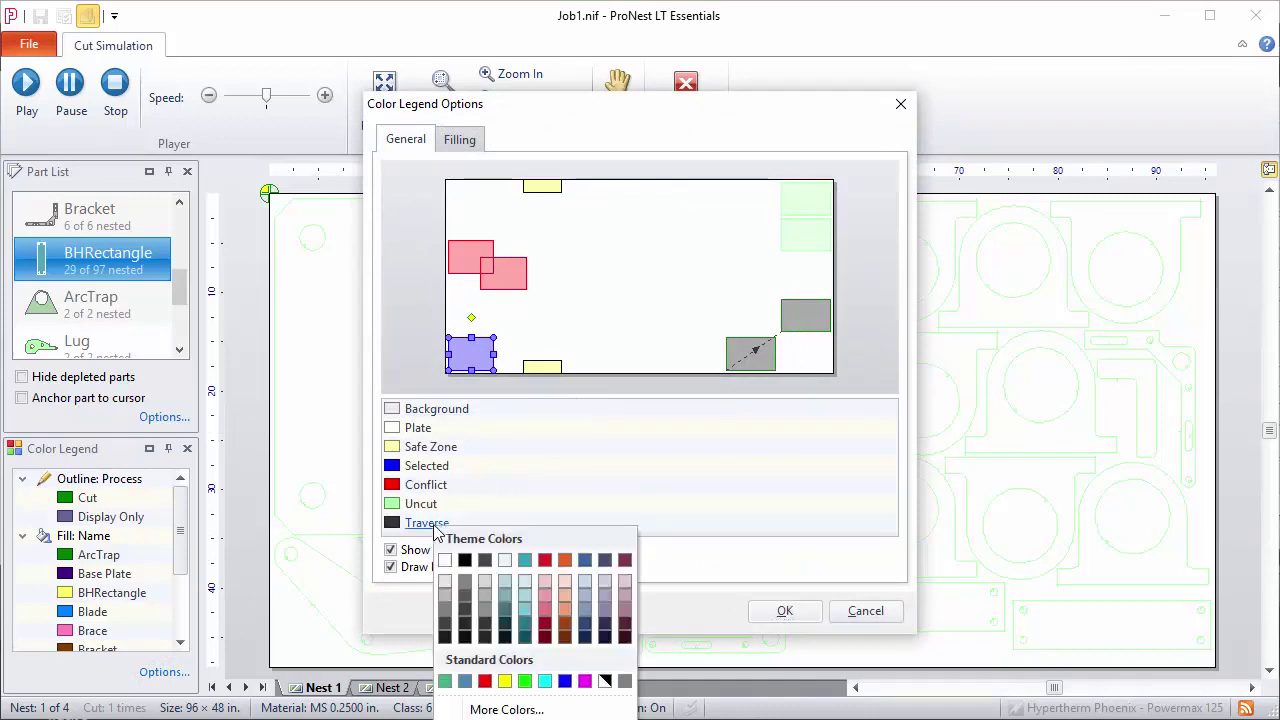
pyautogui.click(530, 566)
pyautogui.click(785, 611)
pyautogui.click(26, 85)
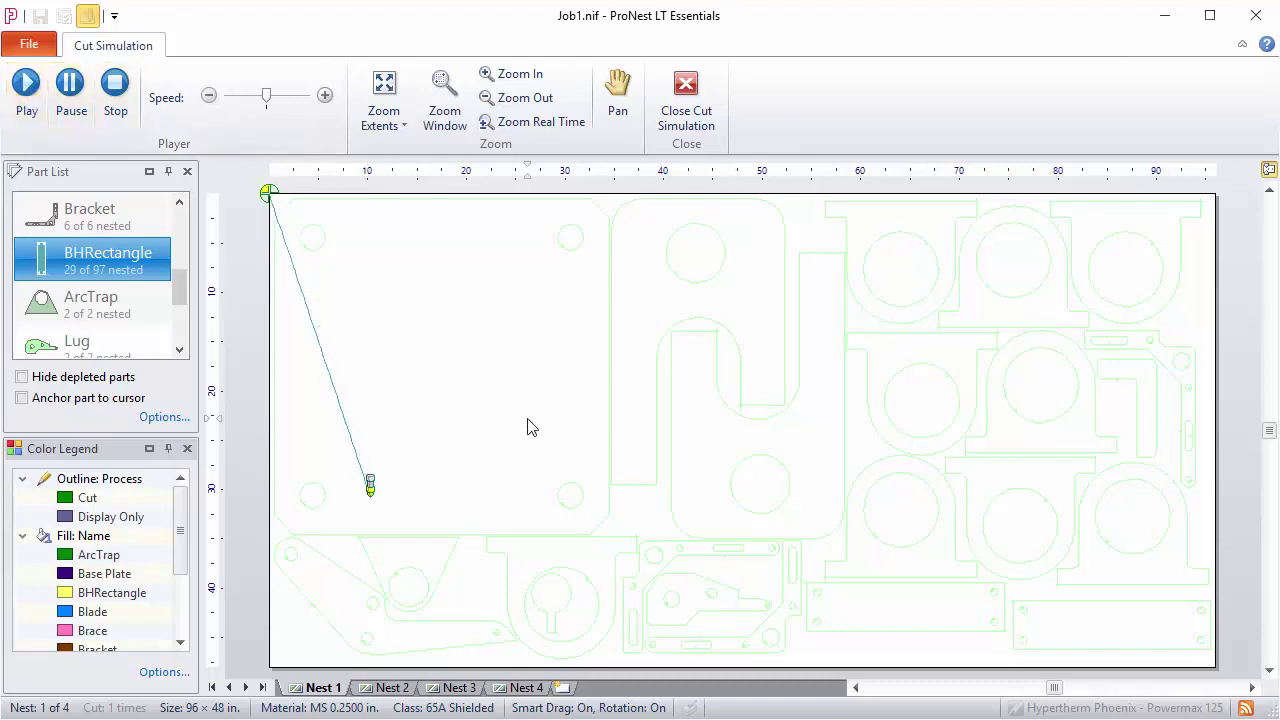
pyautogui.click(683, 110)
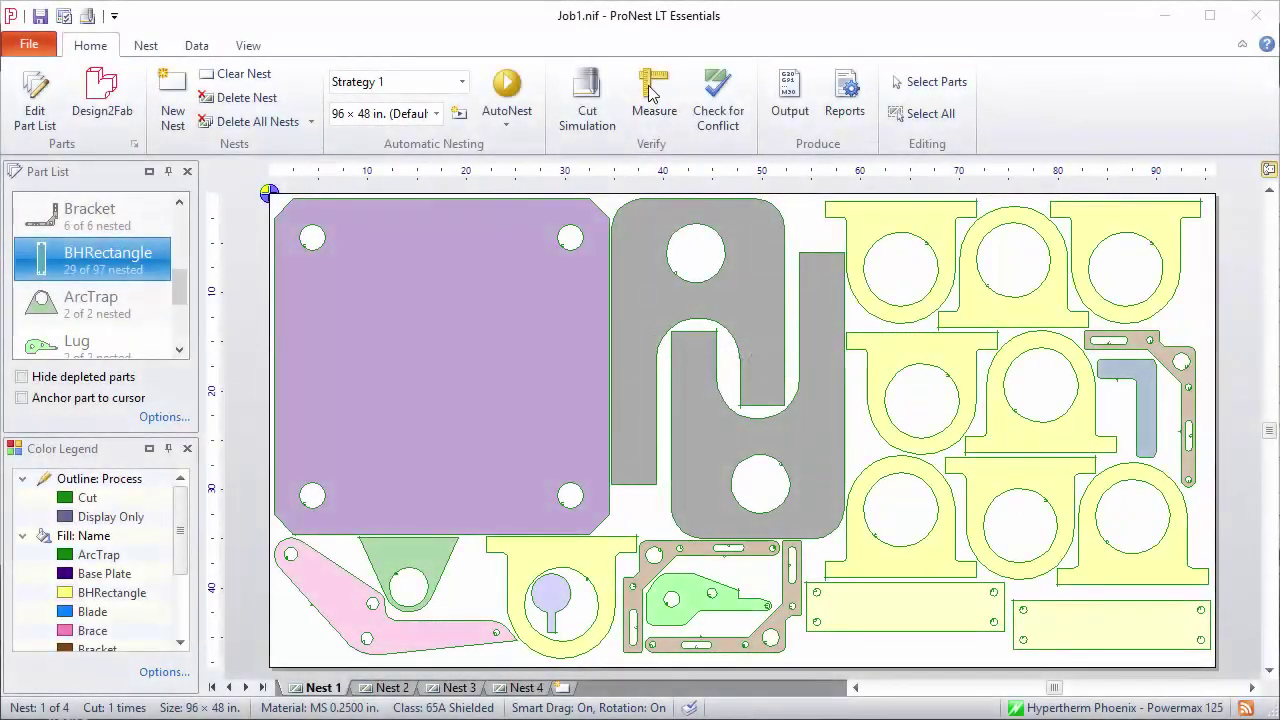
pyautogui.click(650, 89)
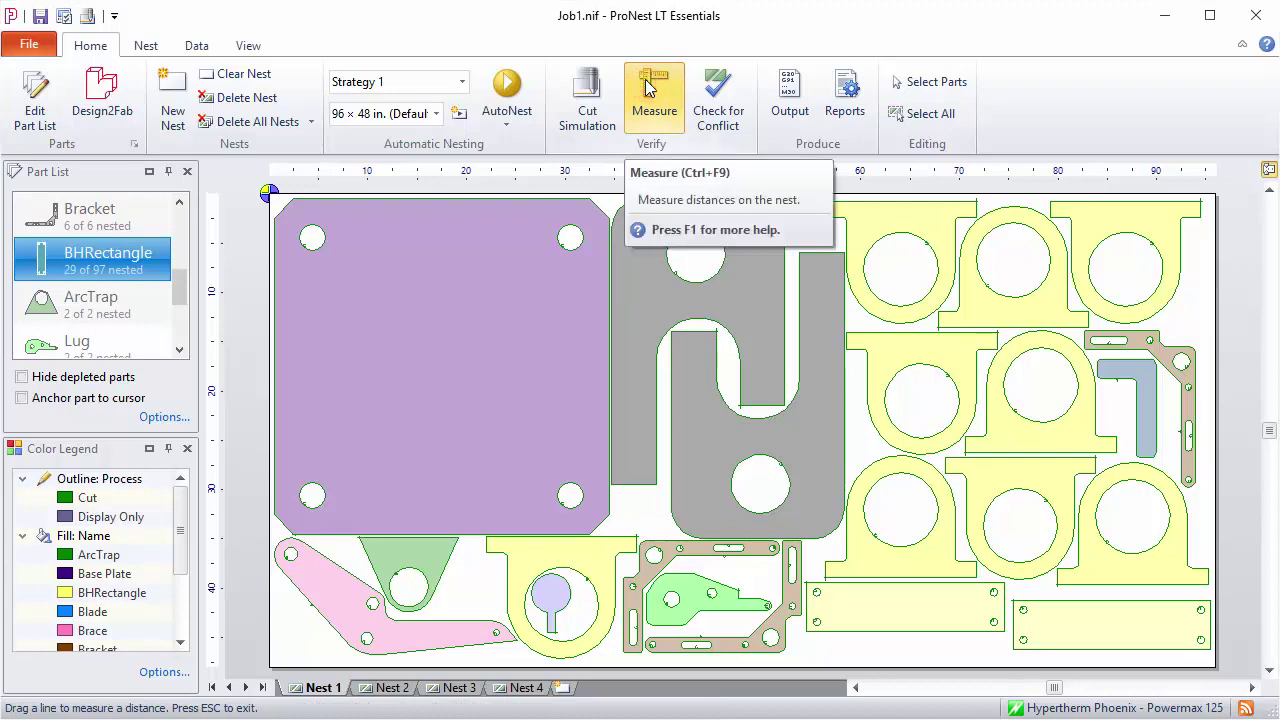
pyautogui.moveTo(344, 270); pyautogui.dragTo(537, 440)
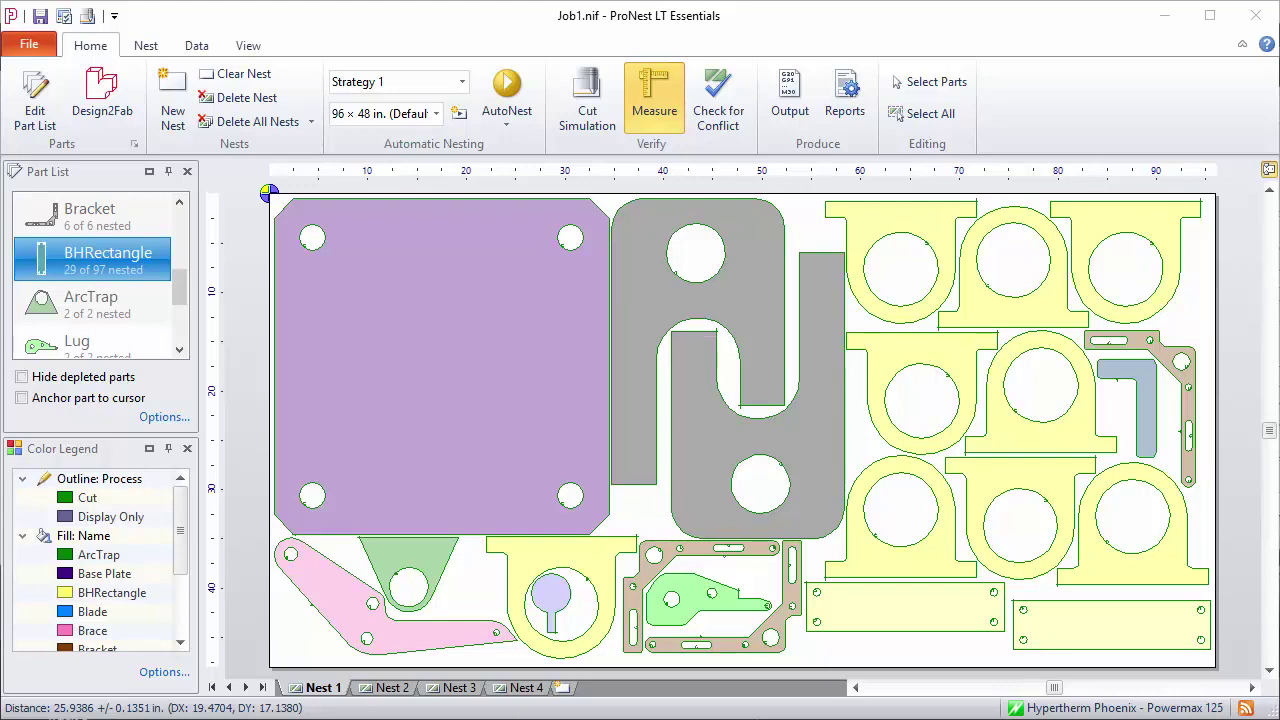
pyautogui.press('Escape')
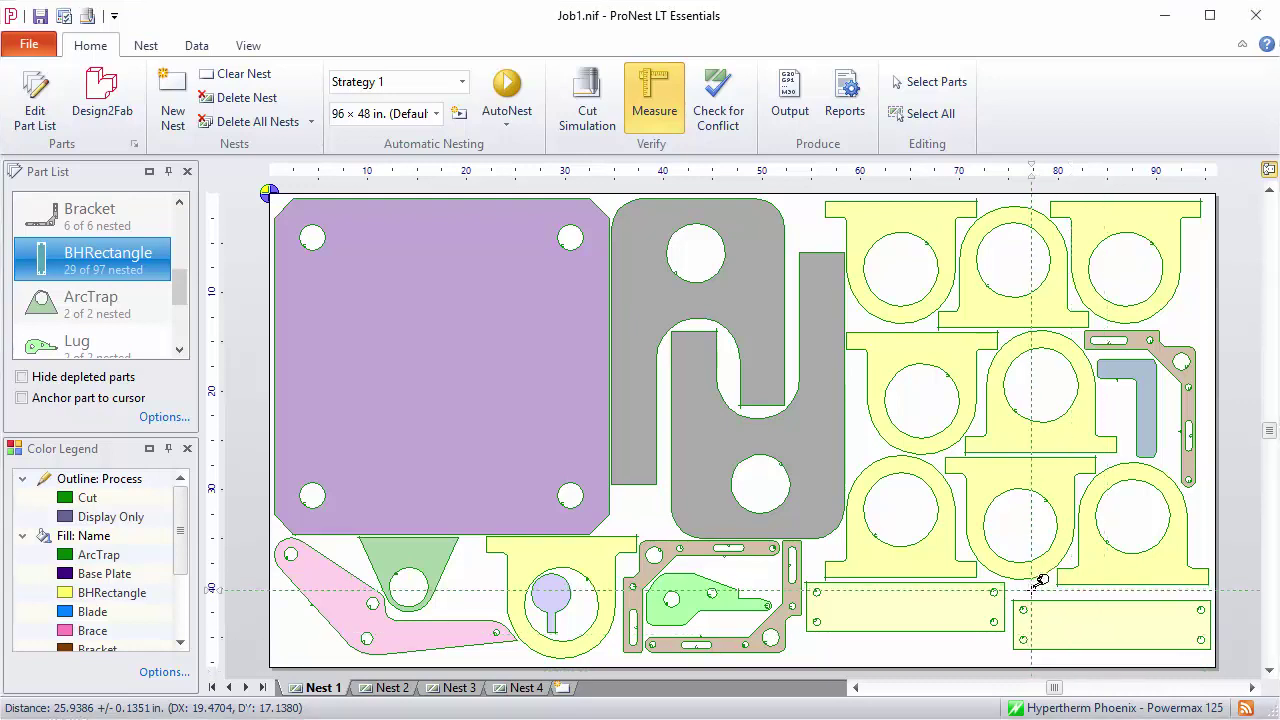
# - Clear Nest 1's cut sequence and drag the bottom-right rectangle left, then to the lower-right corner
pyautogui.click(1101, 627)
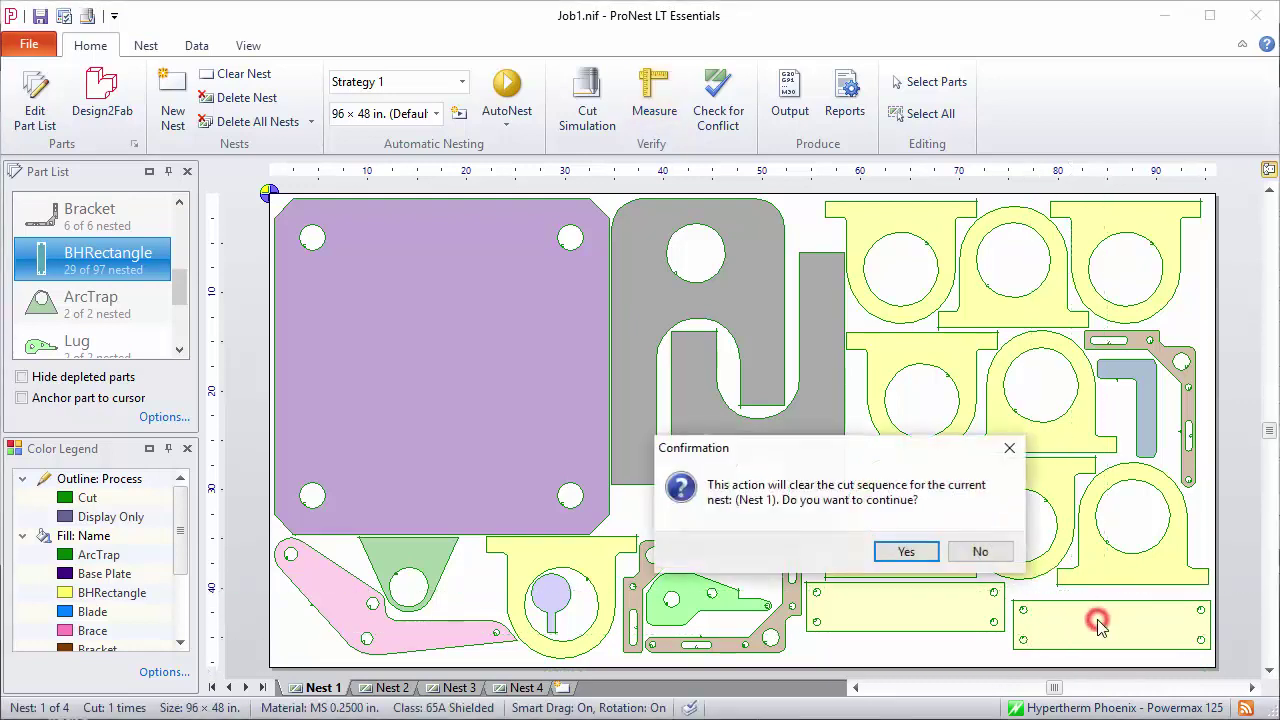
pyautogui.click(905, 551)
pyautogui.moveTo(1109, 627); pyautogui.dragTo(1049, 620)
pyautogui.click(1185, 636)
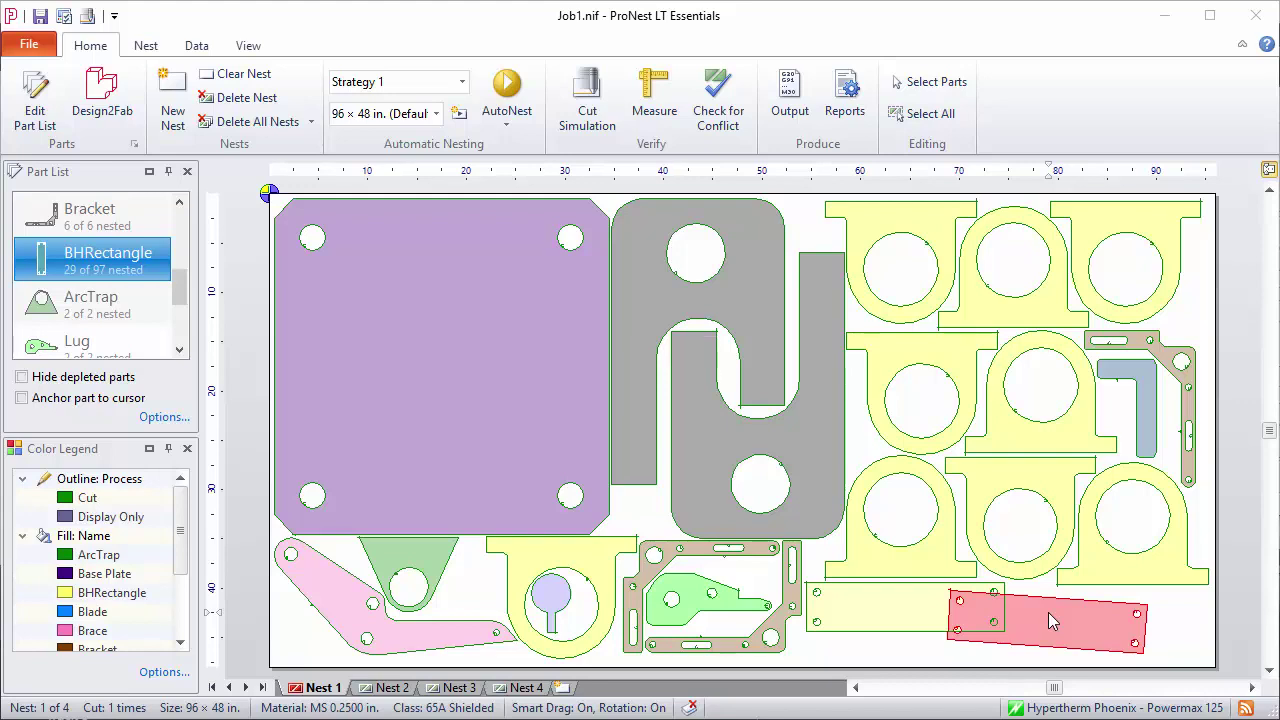
pyautogui.moveTo(1083, 628); pyautogui.dragTo(1228, 624)
pyautogui.click(1234, 550)
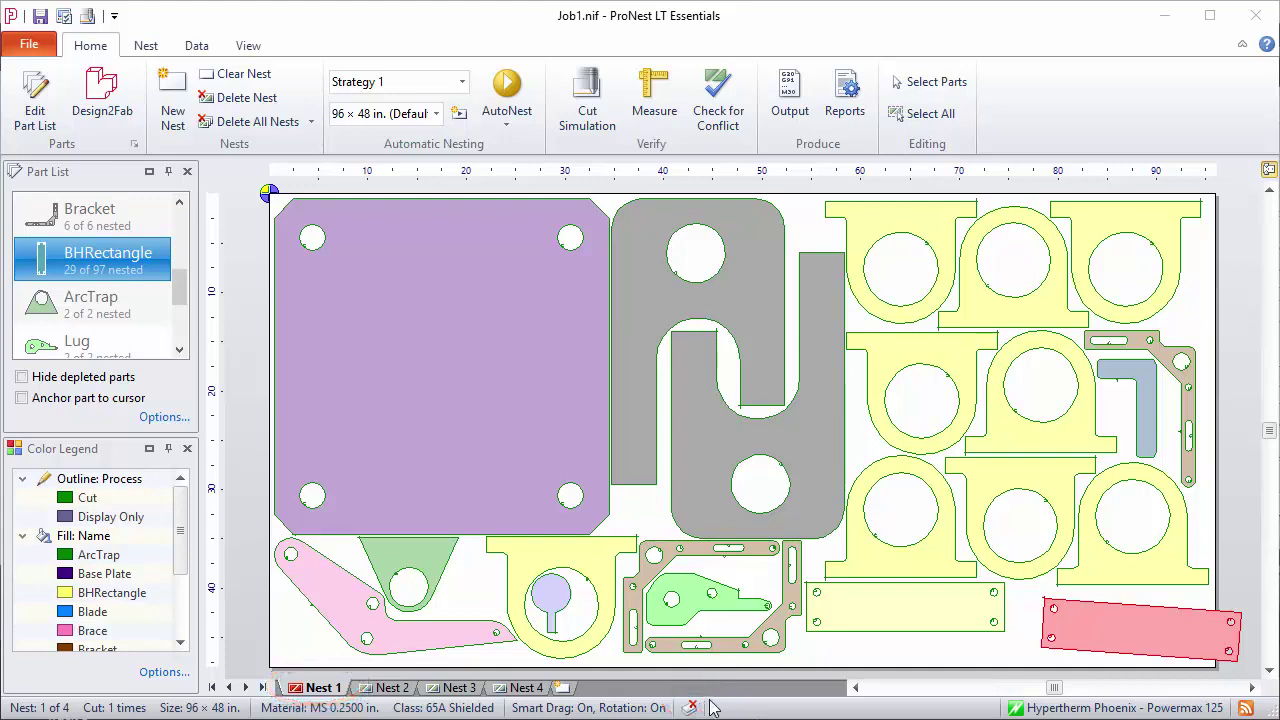
# - Nudge the red rectangle left beside the yellow one and rotate it back straight
pyautogui.click(1115, 635)
pyautogui.moveTo(1115, 640); pyautogui.dragTo(1078, 628)
pyautogui.moveTo(1012, 662); pyautogui.dragTo(1000, 651)
pyautogui.click(1089, 631)
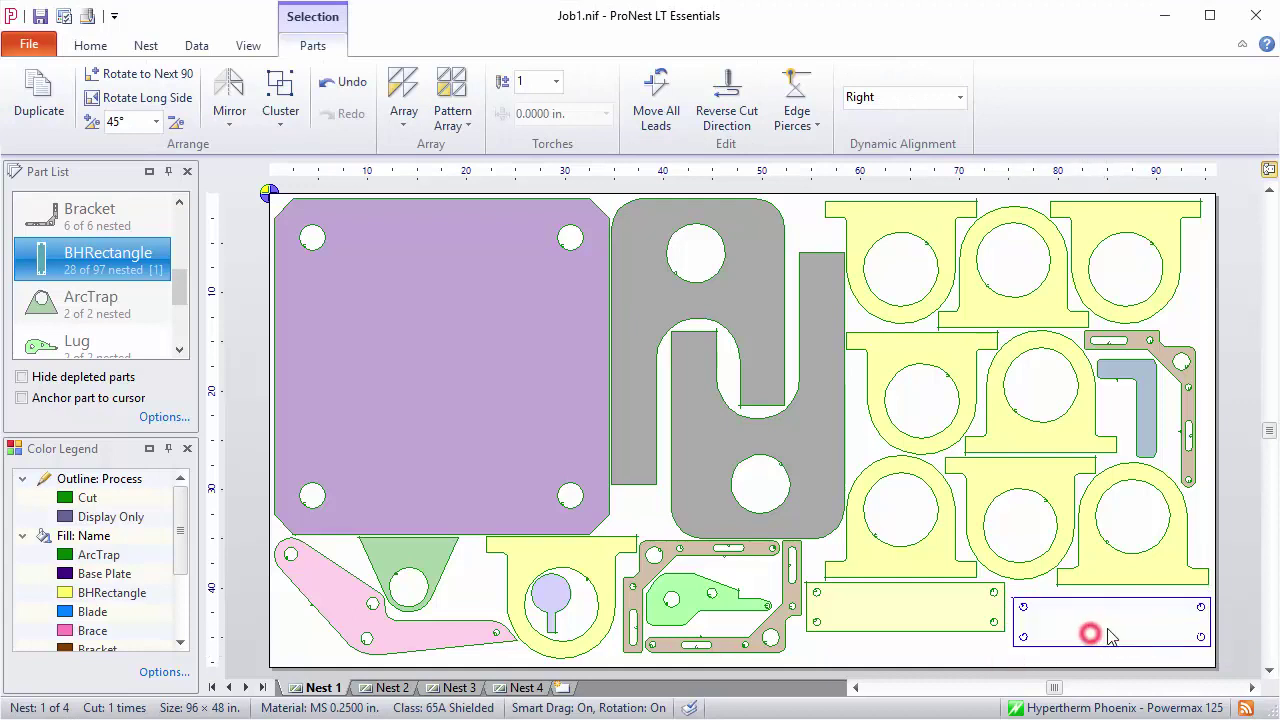
pyautogui.click(966, 651)
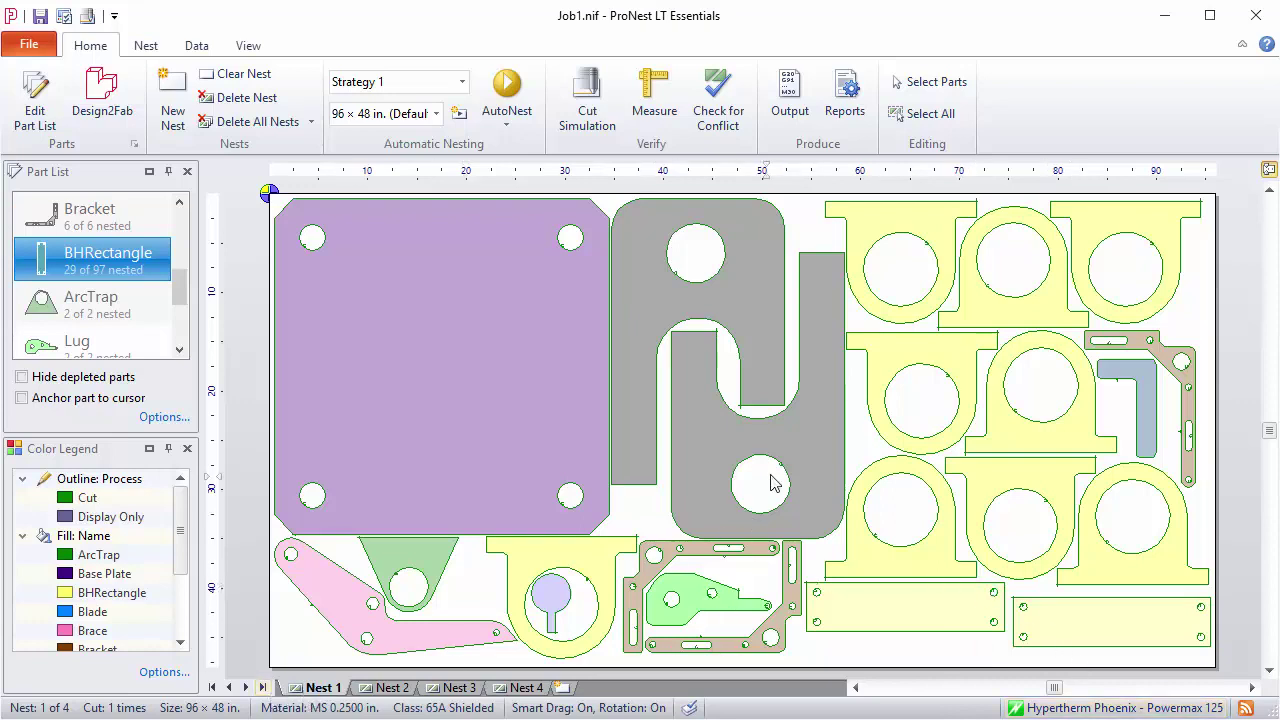
pyautogui.click(717, 98)
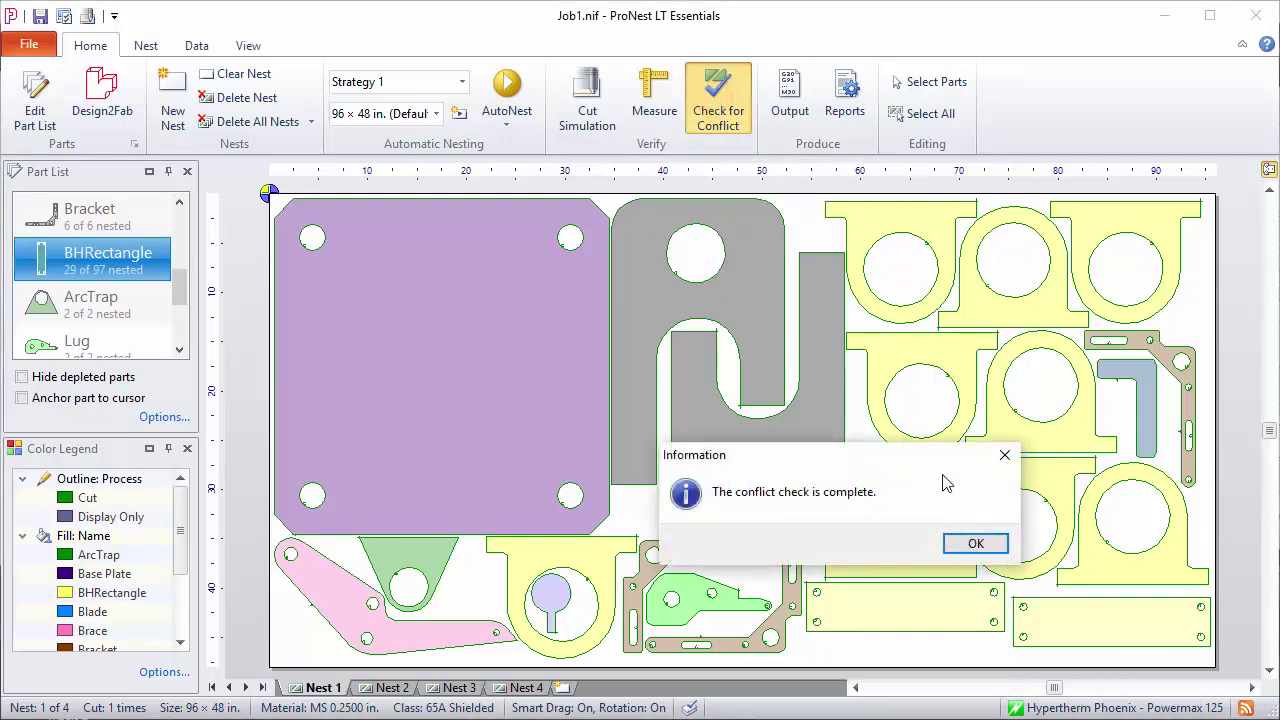
pyautogui.click(975, 543)
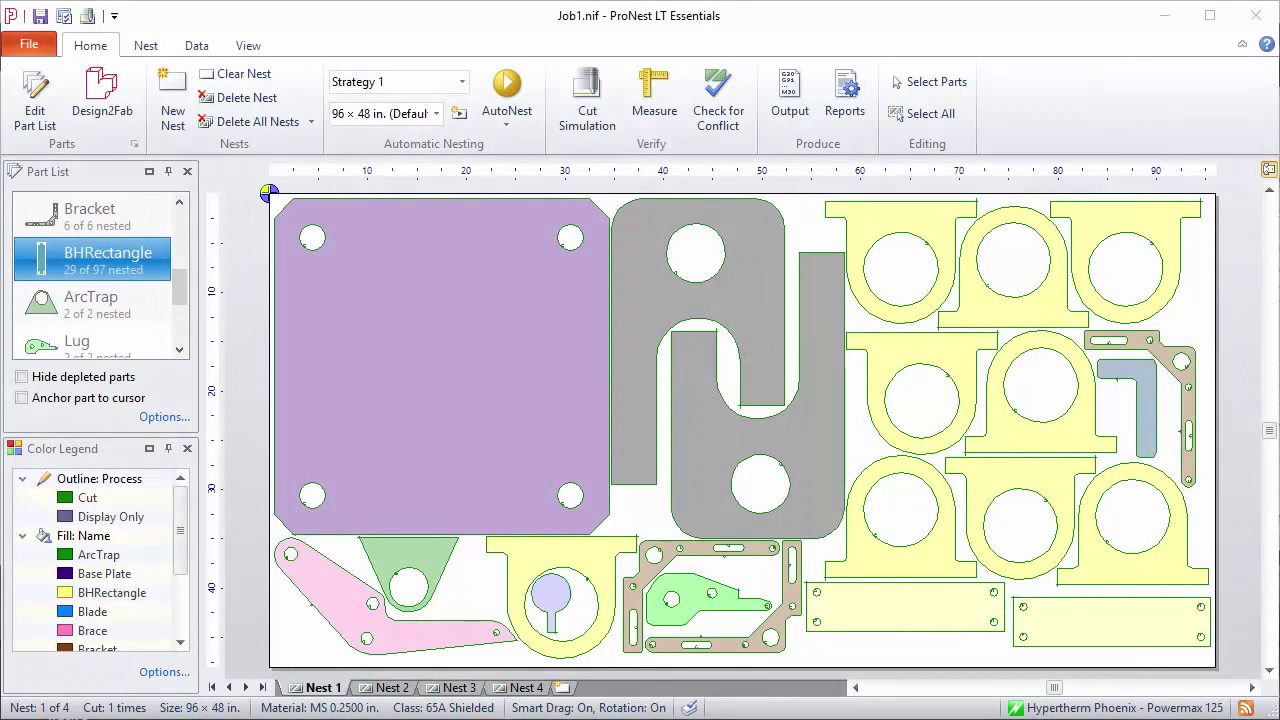
# - Open Nest 1's cut sequence editing and toggle parts 5–8 into, then back out of, the sequence
pyautogui.click(152, 47)
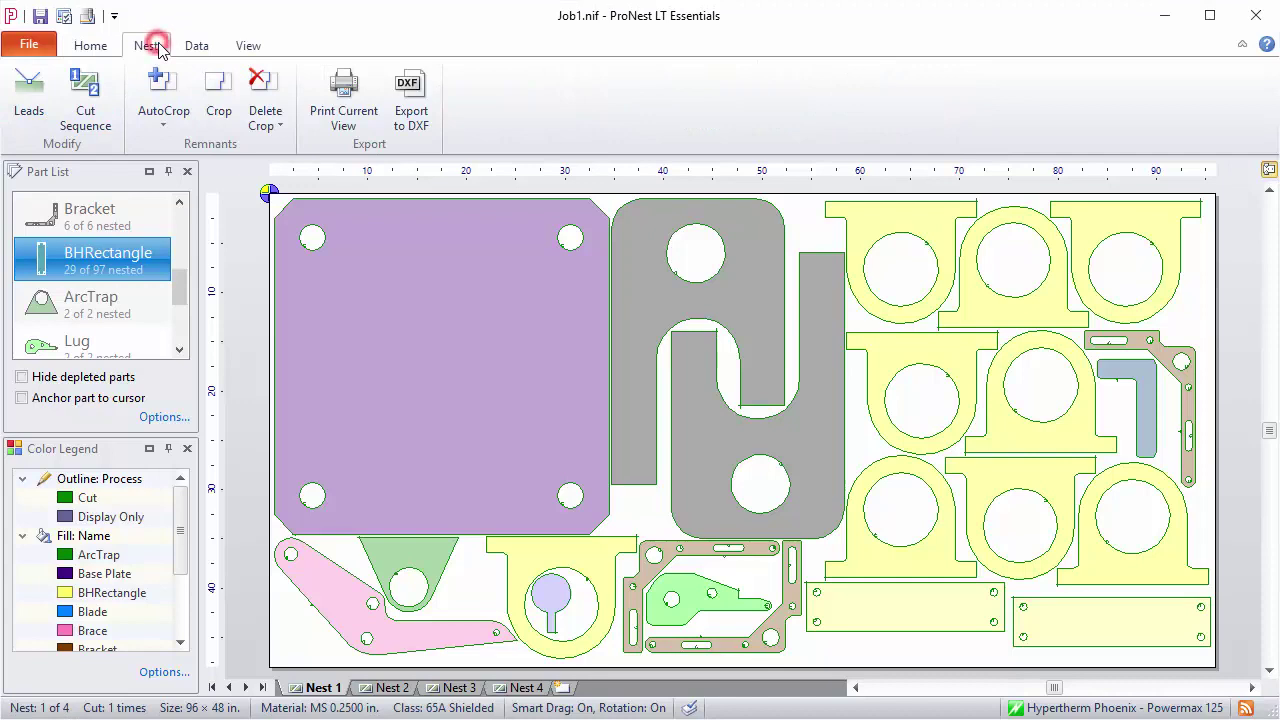
pyautogui.click(84, 96)
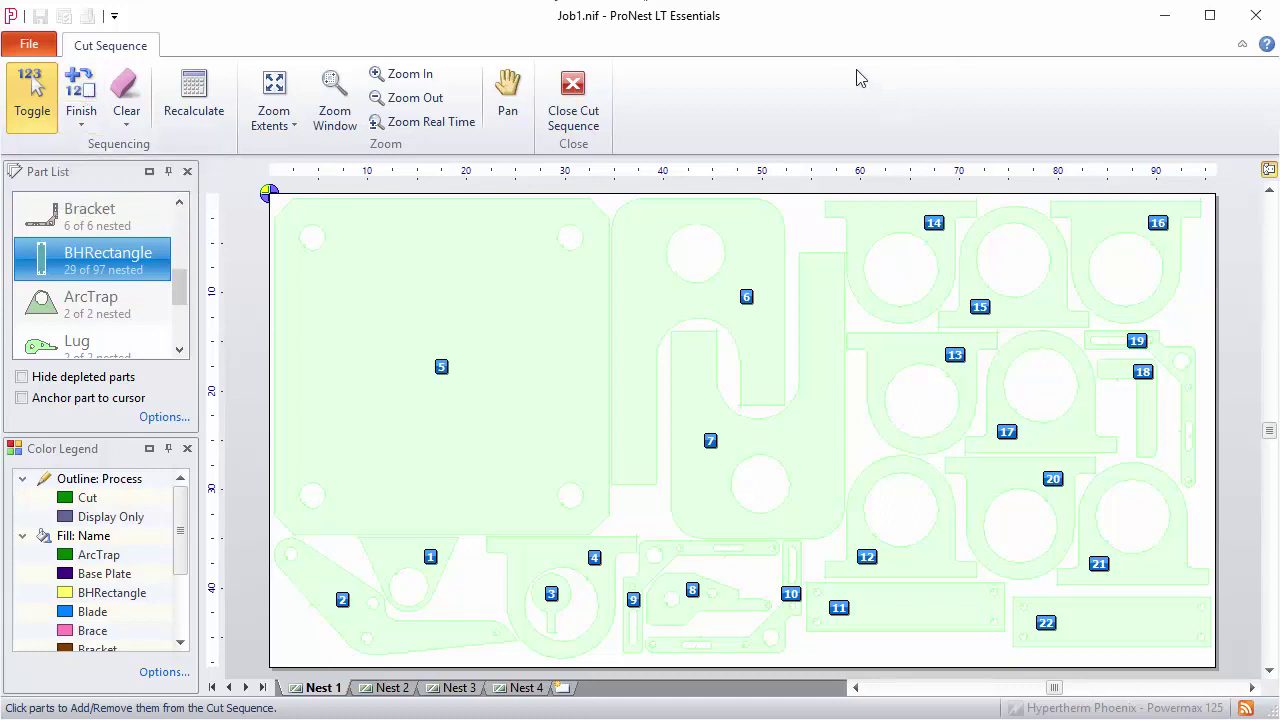
pyautogui.click(472, 368)
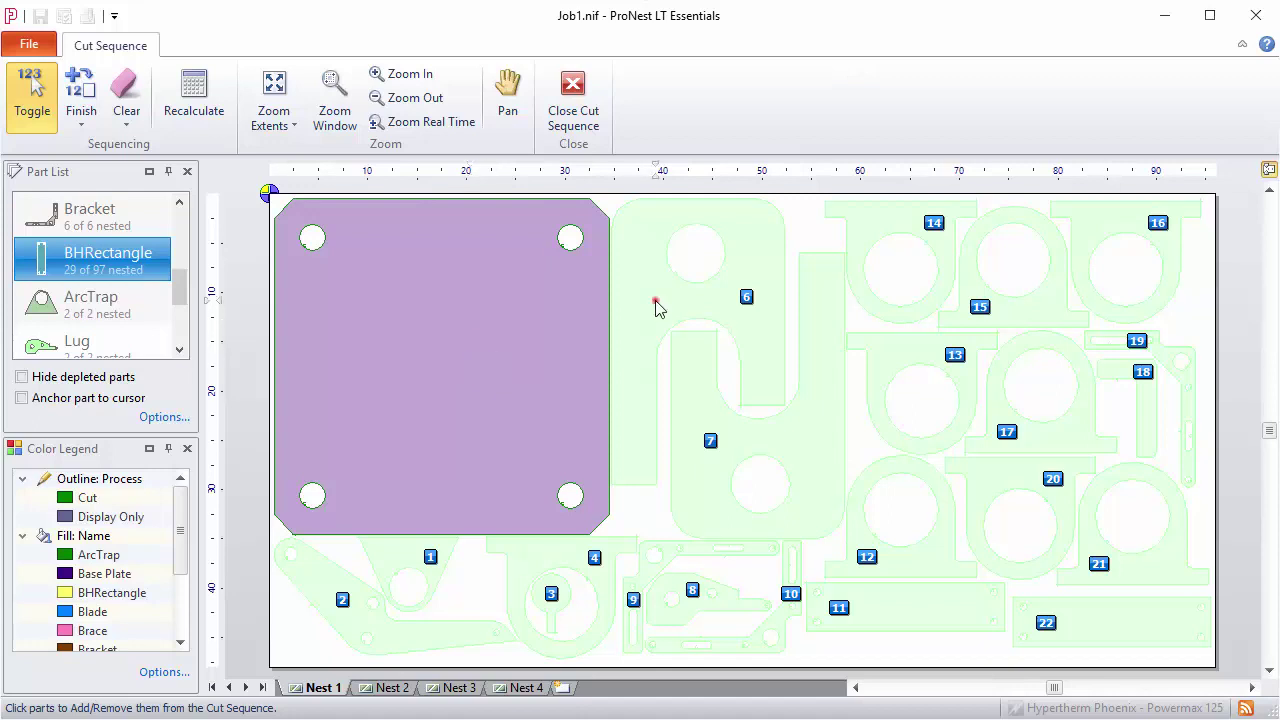
pyautogui.click(654, 300)
pyautogui.click(720, 443)
pyautogui.click(672, 596)
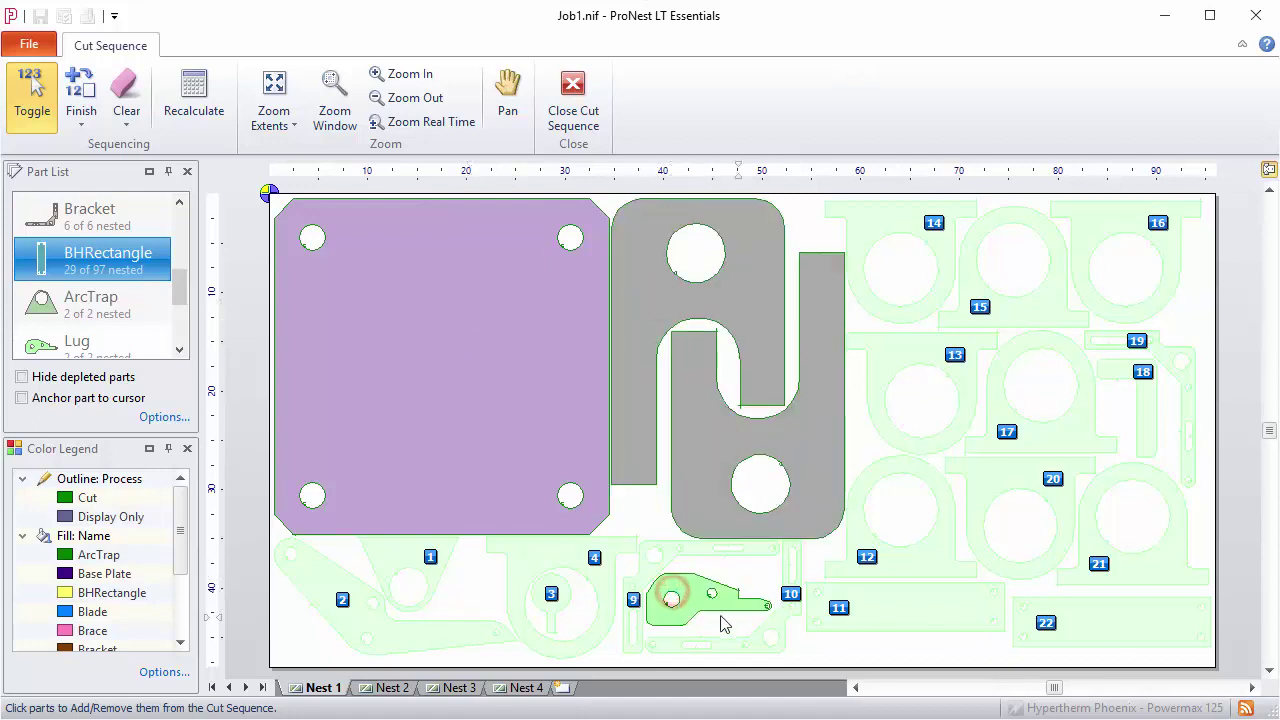
pyautogui.click(449, 298)
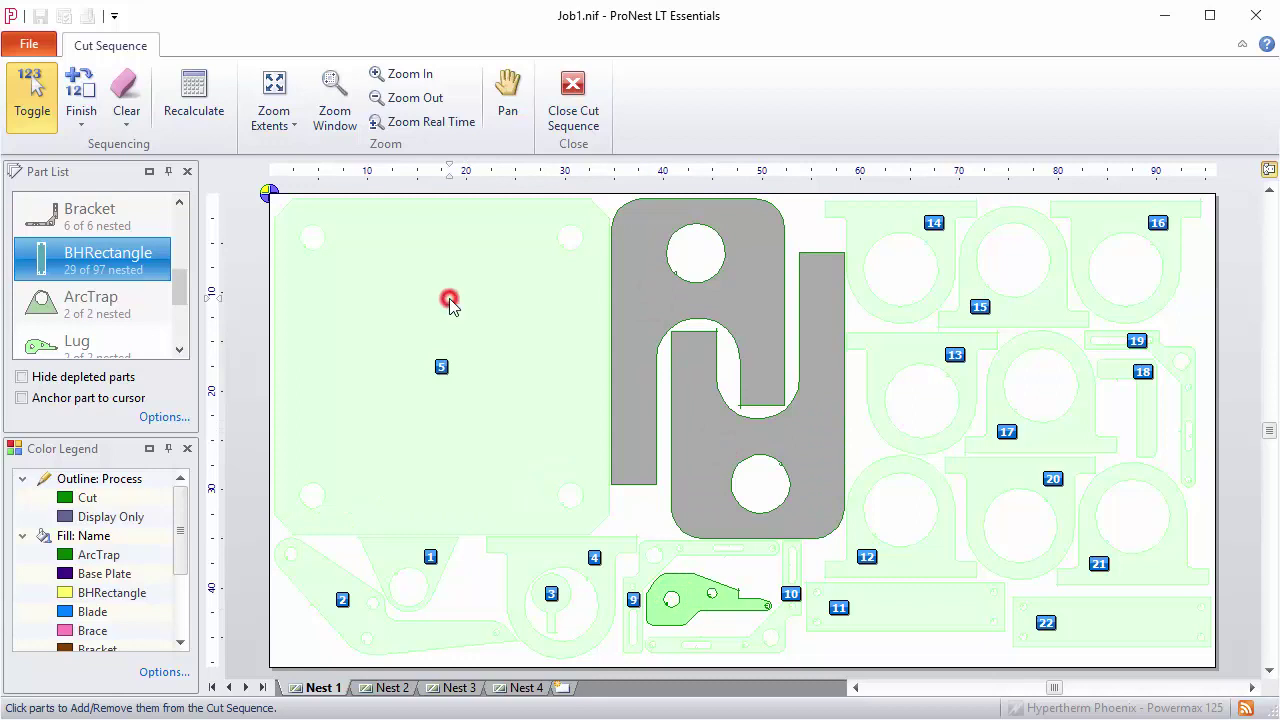
pyautogui.click(663, 289)
pyautogui.click(703, 409)
pyautogui.click(707, 600)
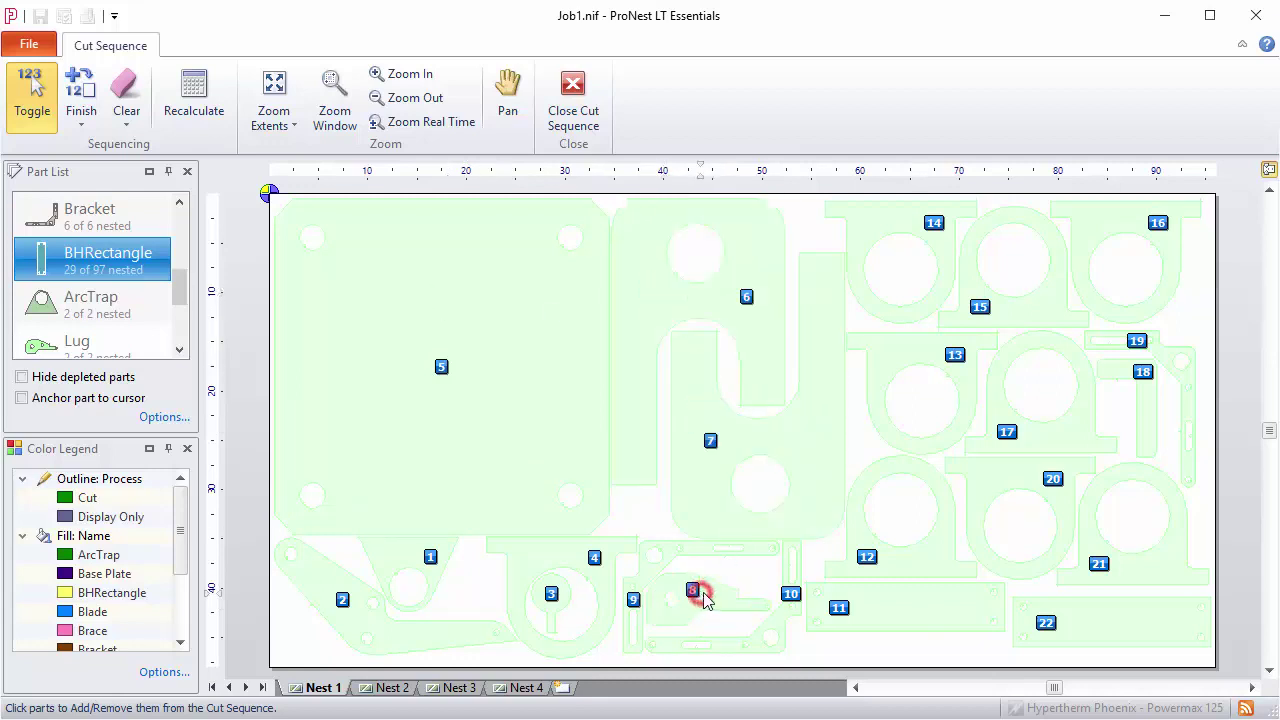
# - Clear the entire cut sequence and open the Calculate New Sequence dialog, moving it aside
pyautogui.click(126, 92)
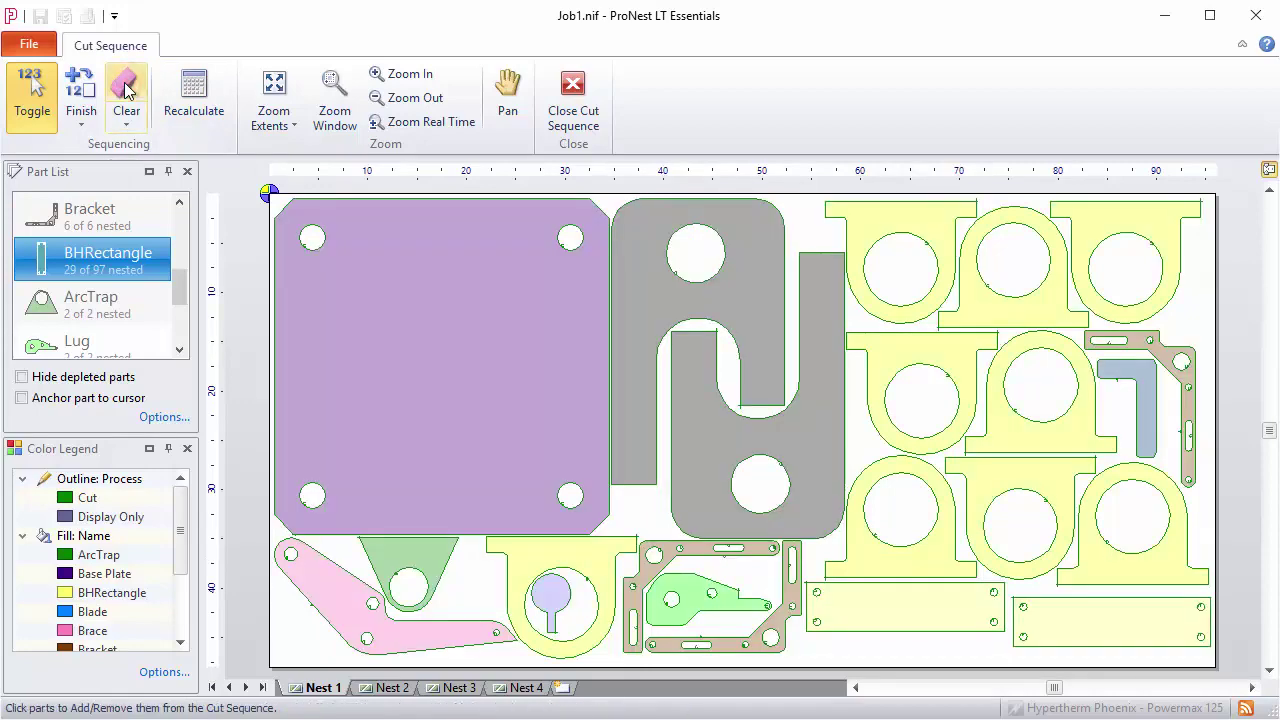
pyautogui.click(187, 100)
pyautogui.click(840, 264)
pyautogui.moveTo(840, 264); pyautogui.dragTo(641, 113)
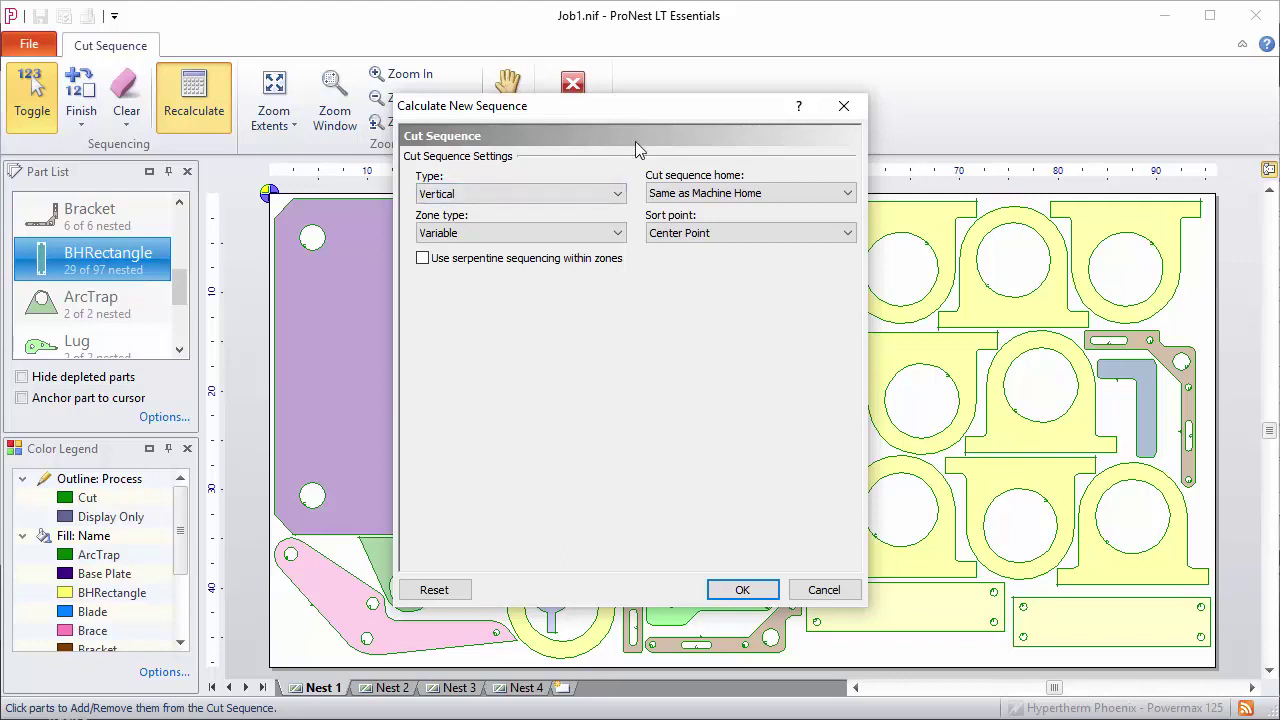
# - Apply the Vertical sequence type unchanged, renumbering Nest 1's parts 1 to 22, and reselect Toggle
pyautogui.click(614, 195)
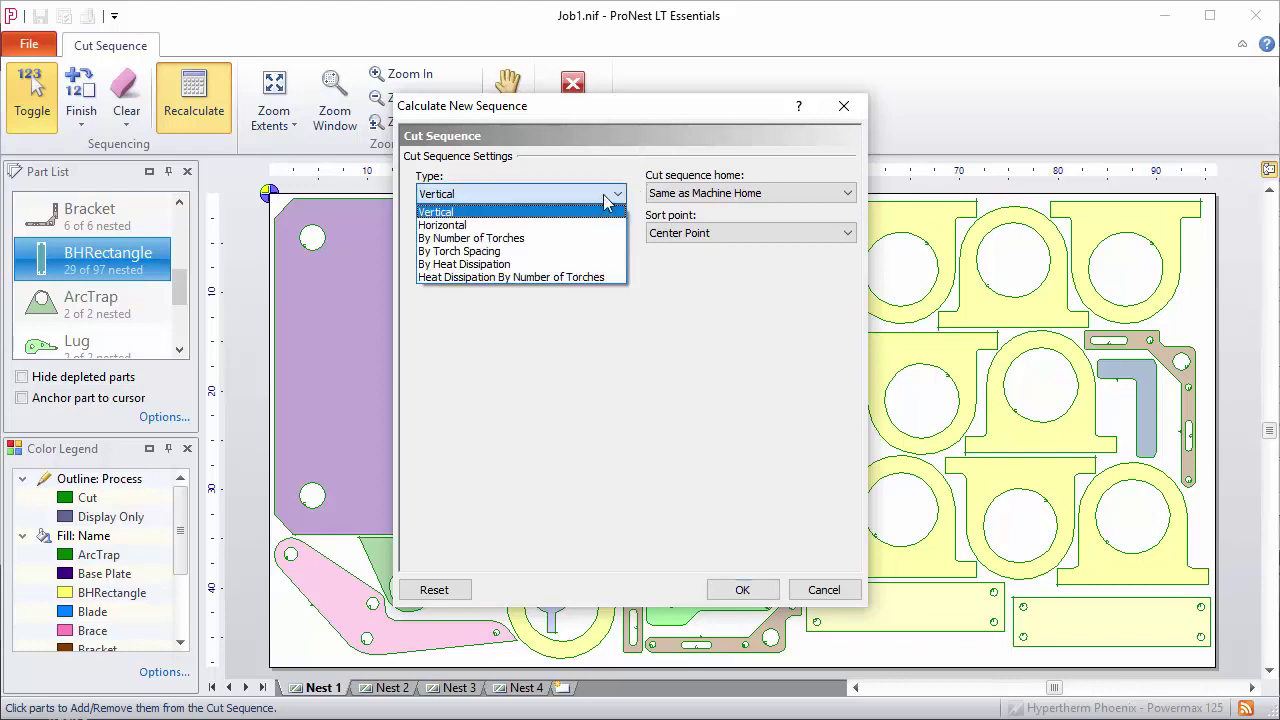
pyautogui.click(667, 269)
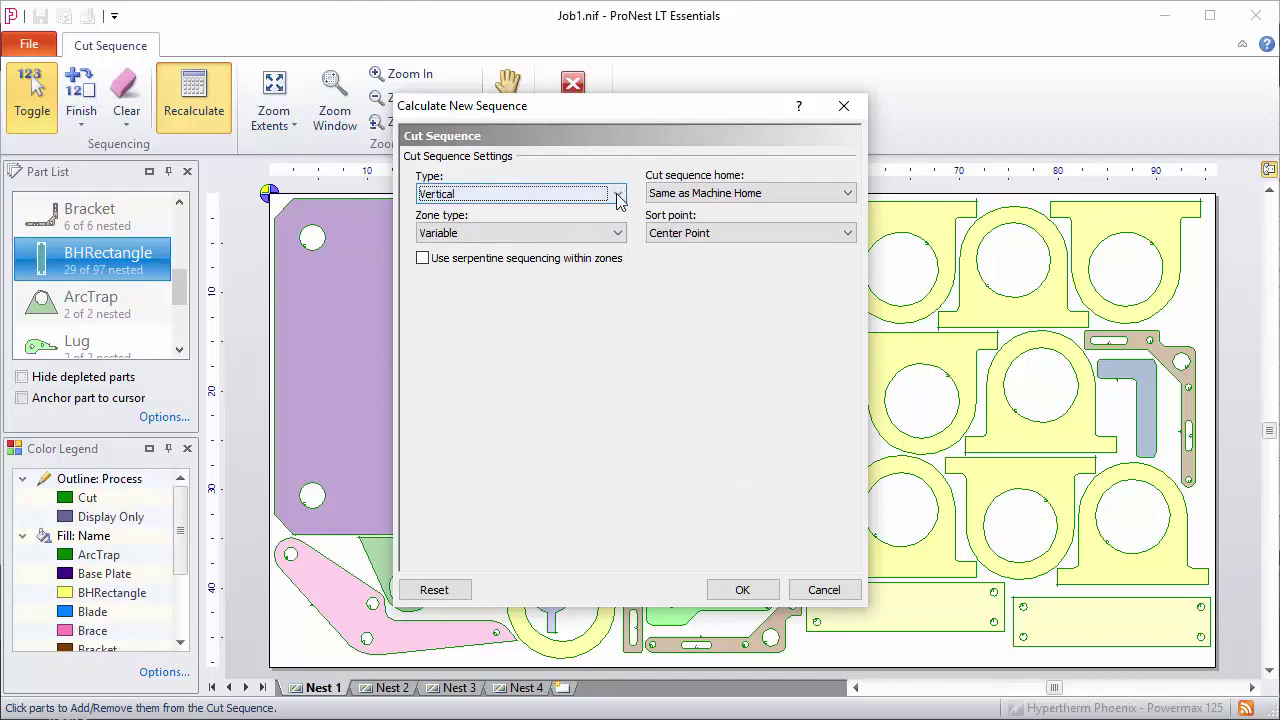
pyautogui.click(742, 589)
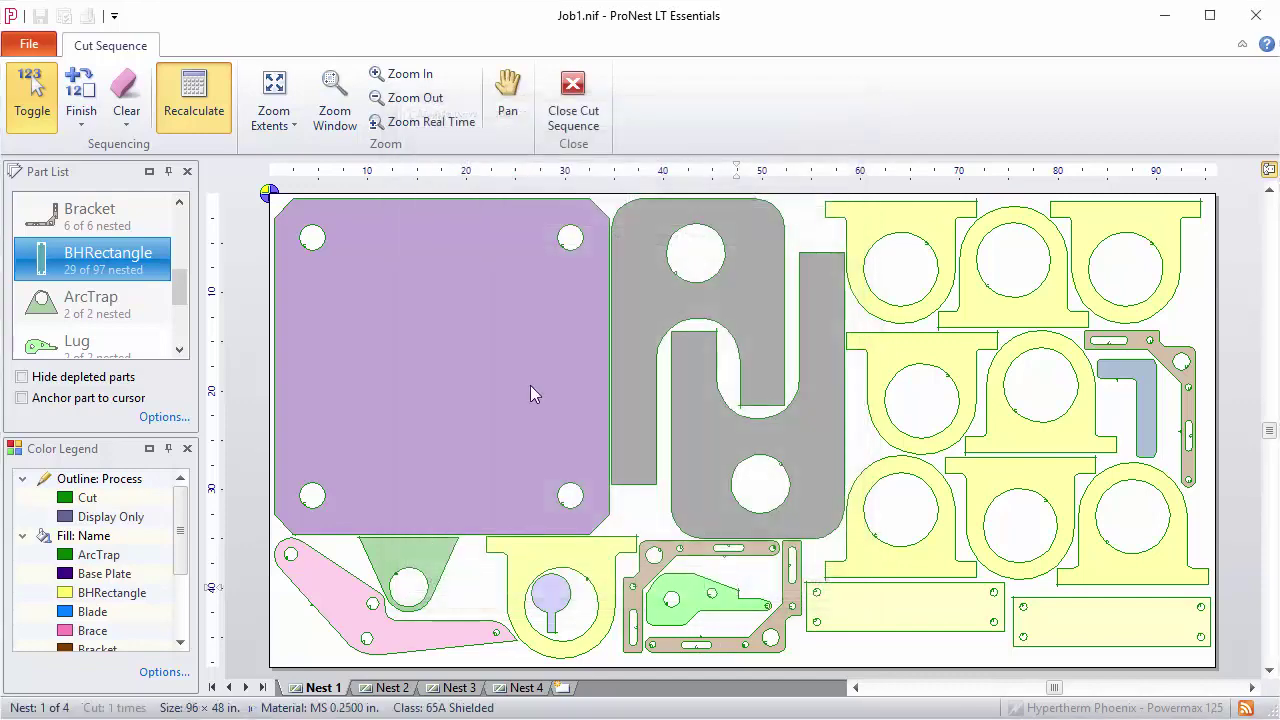
pyautogui.click(44, 113)
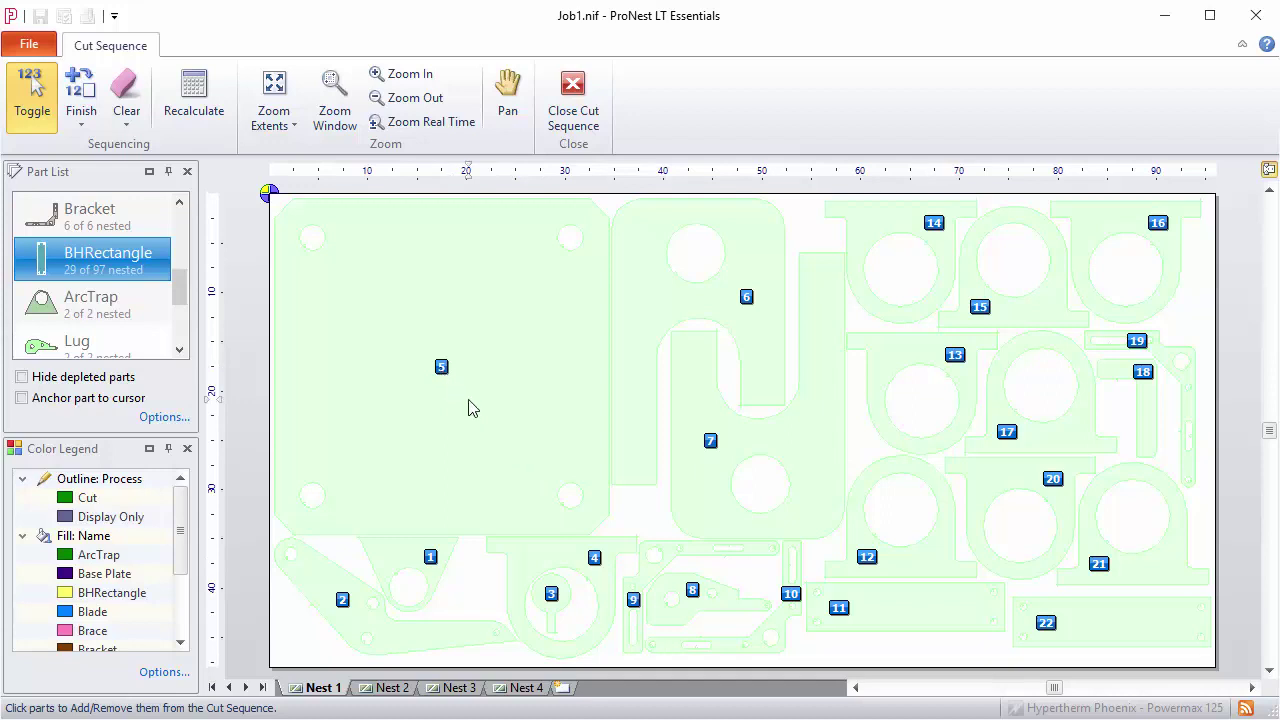
# - Recalculate Nest 1's cut sequence By Heat Dissipation, then close cut sequence editing
pyautogui.click(190, 95)
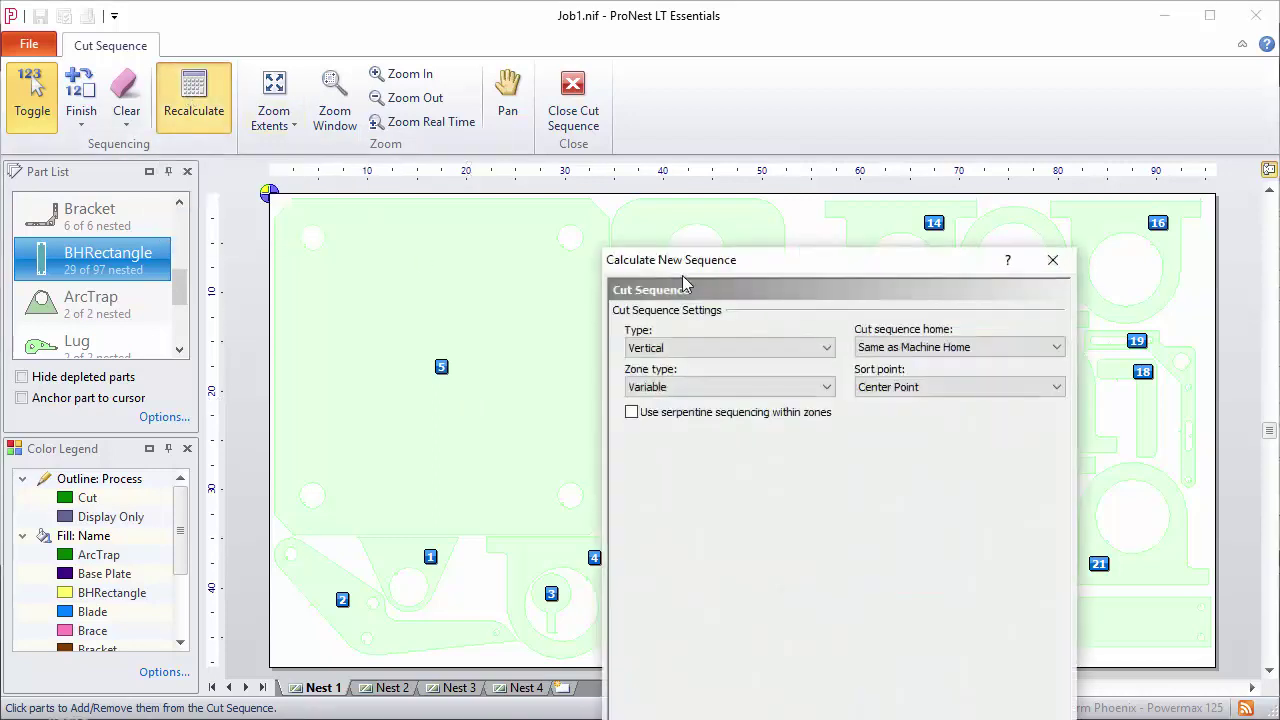
pyautogui.click(633, 220)
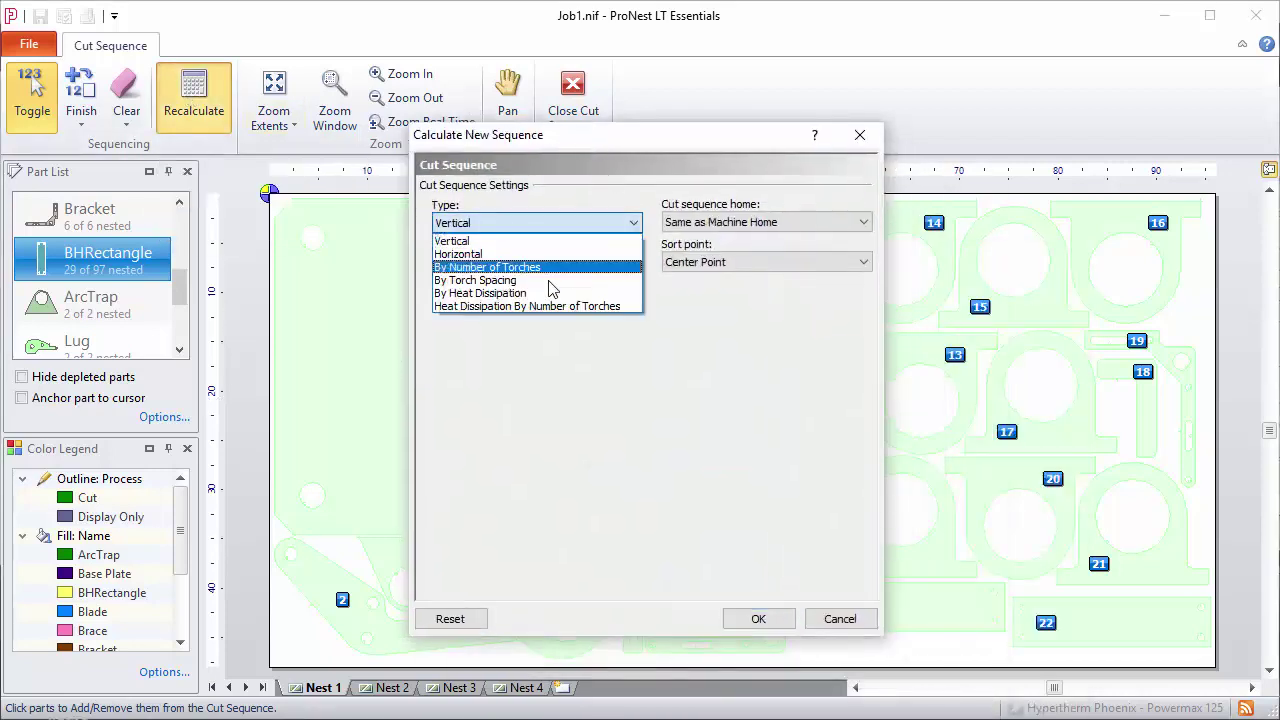
pyautogui.click(531, 293)
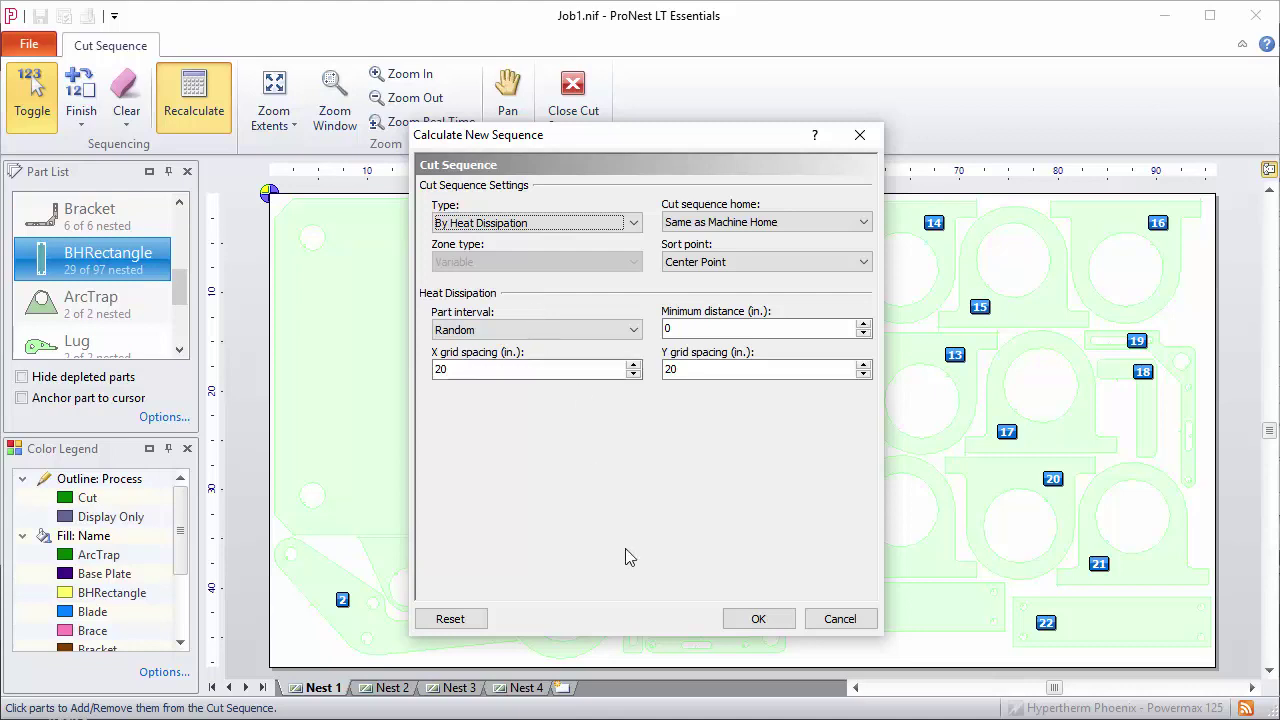
pyautogui.click(759, 620)
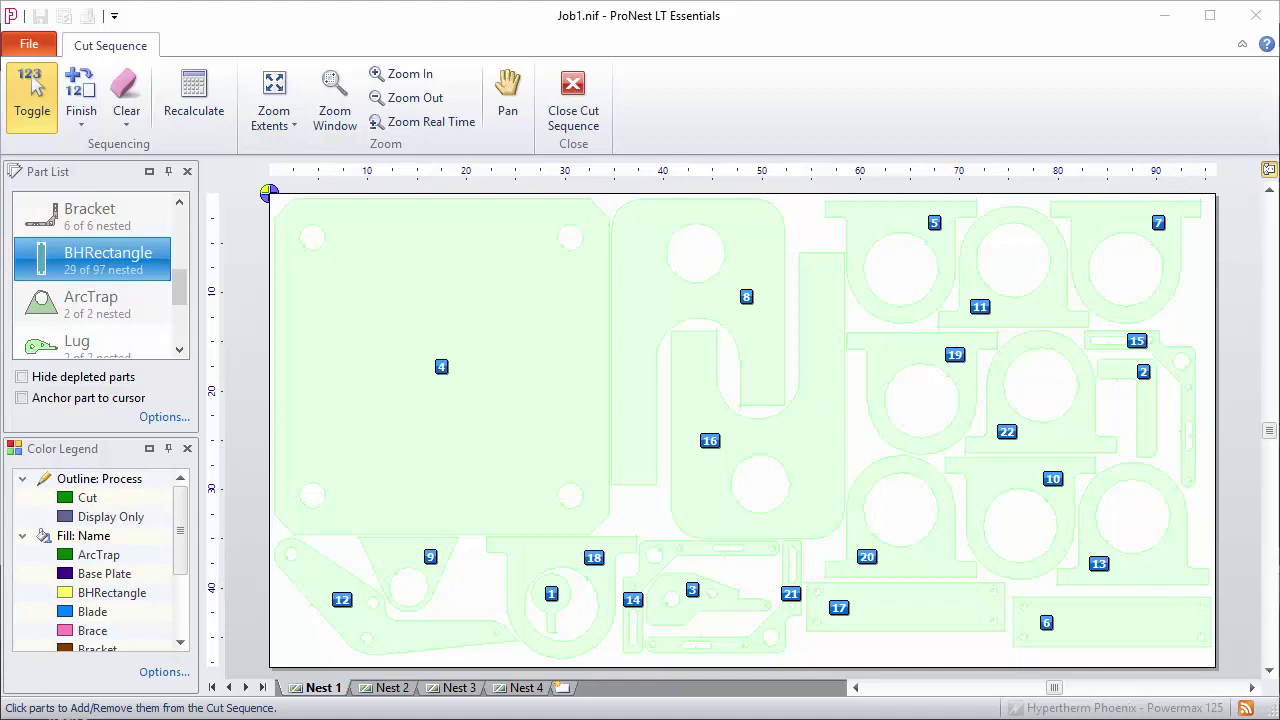
pyautogui.click(570, 113)
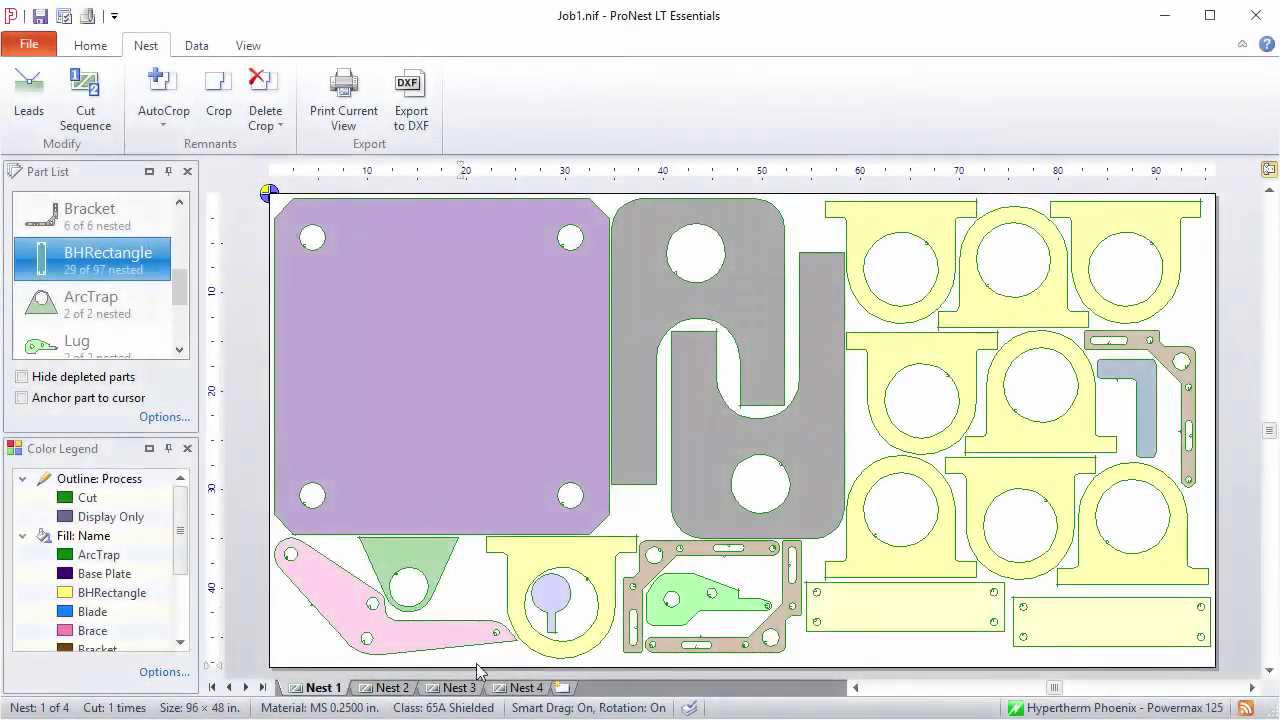
# - Switch to Nest 4, showing eight yellow BHRectangle parts along the sheet's left edge
pyautogui.click(524, 687)
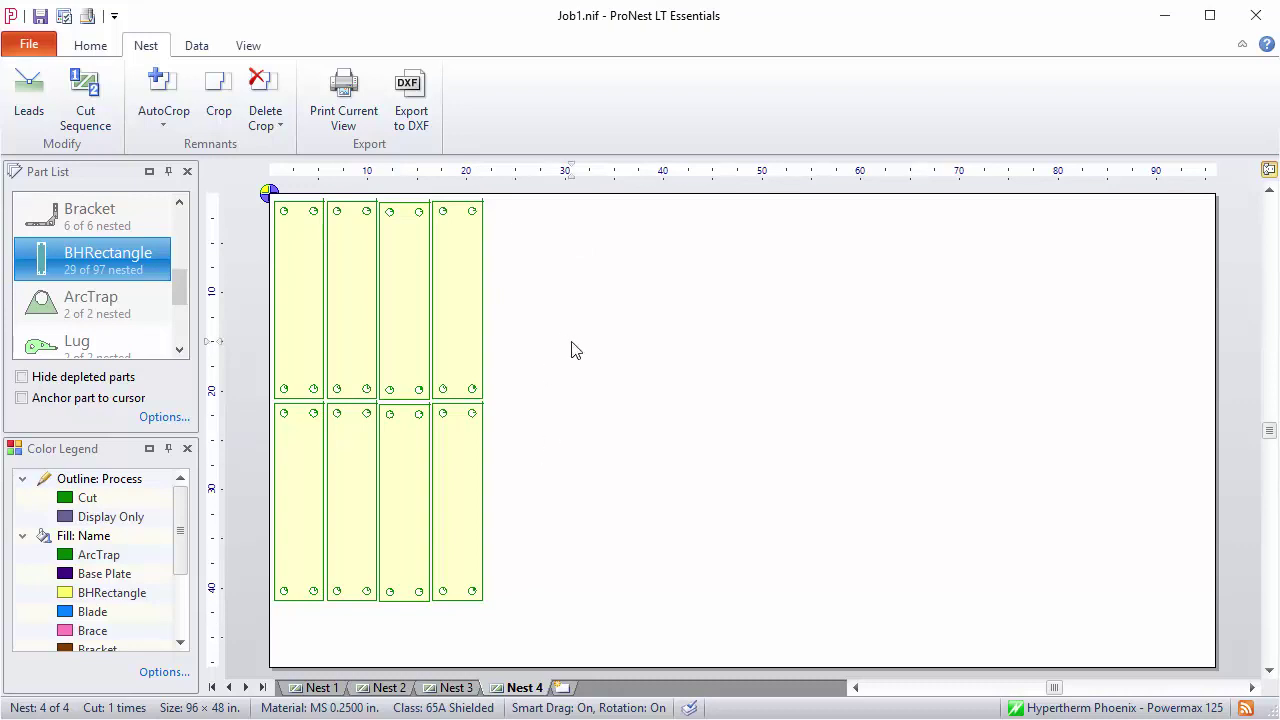
# - Crop Nest 4 with a seven-point zigzag line from the top edge past the bottom, then click Delete Crop
pyautogui.click(145, 47)
pyautogui.click(218, 88)
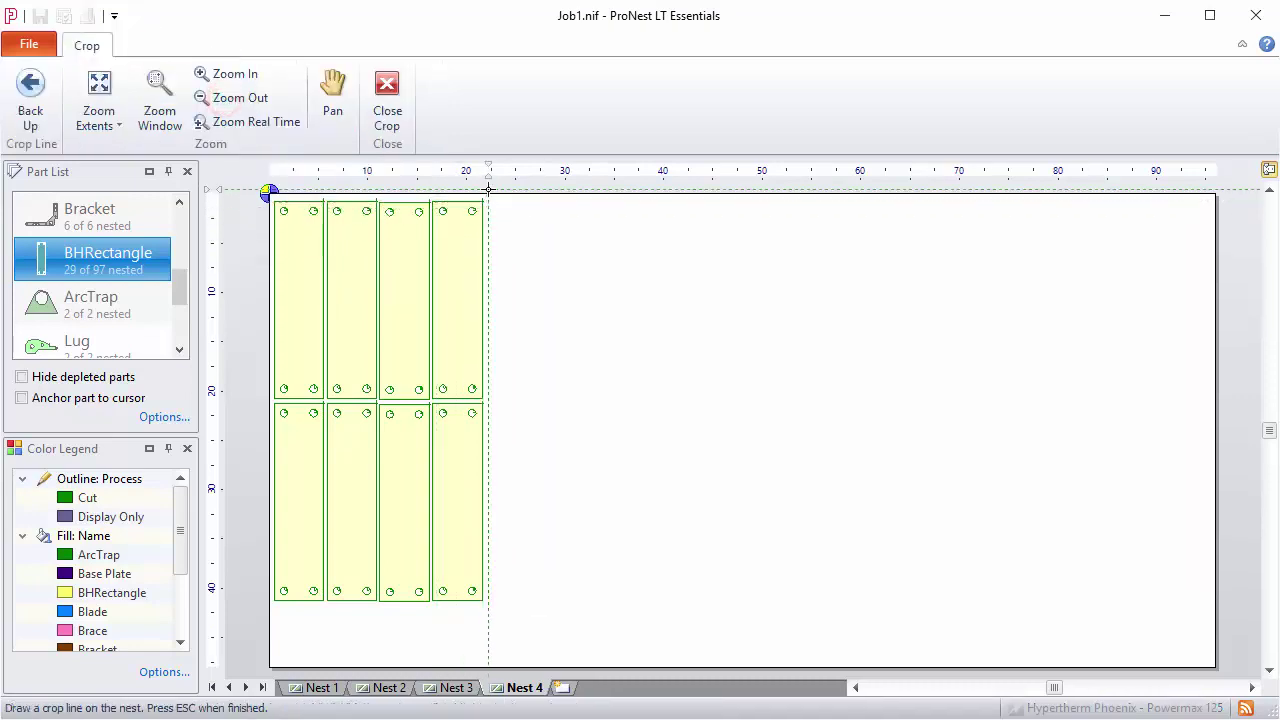
pyautogui.click(489, 189)
pyautogui.click(498, 377)
pyautogui.click(509, 450)
pyautogui.click(498, 503)
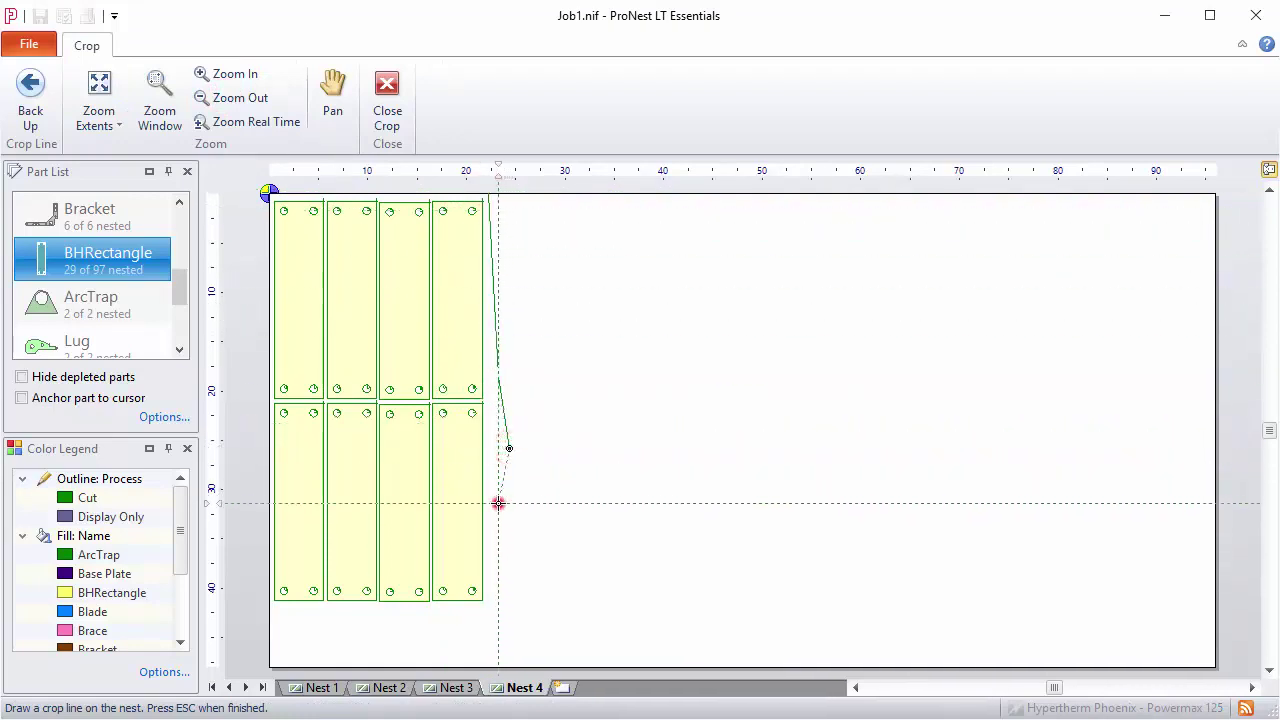
pyautogui.click(514, 562)
pyautogui.click(494, 617)
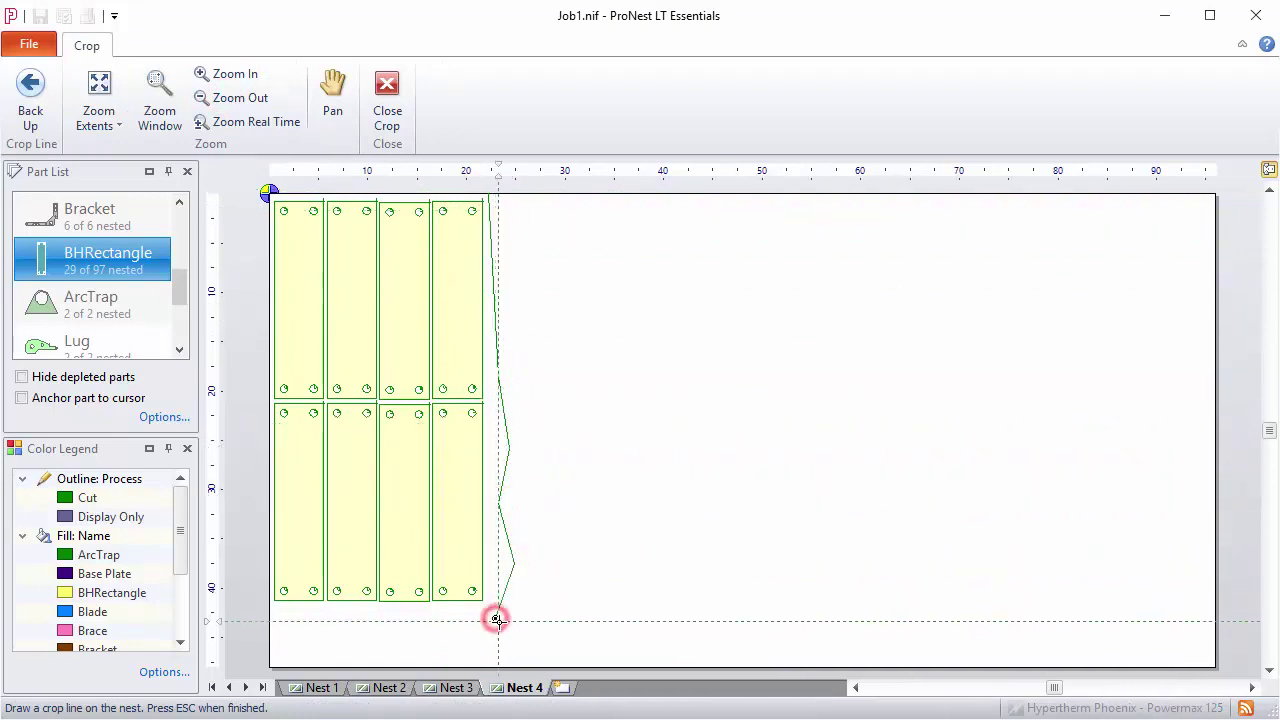
pyautogui.click(490, 669)
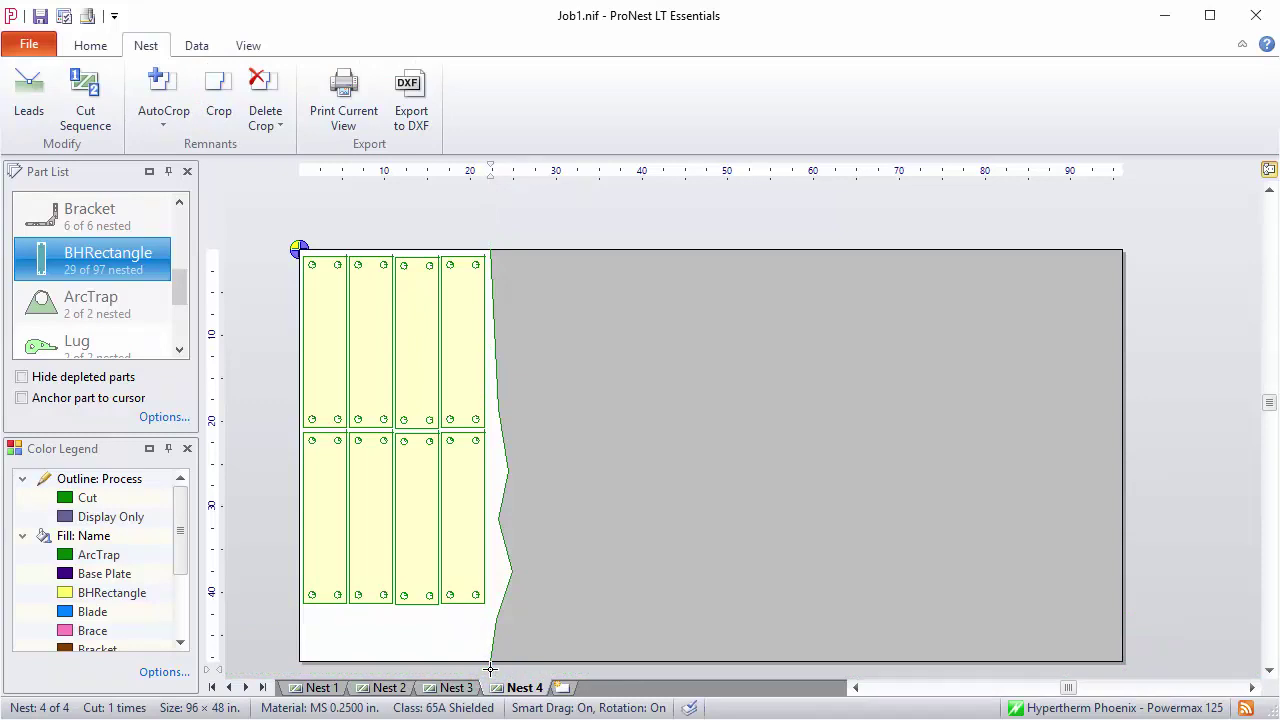
pyautogui.click(262, 85)
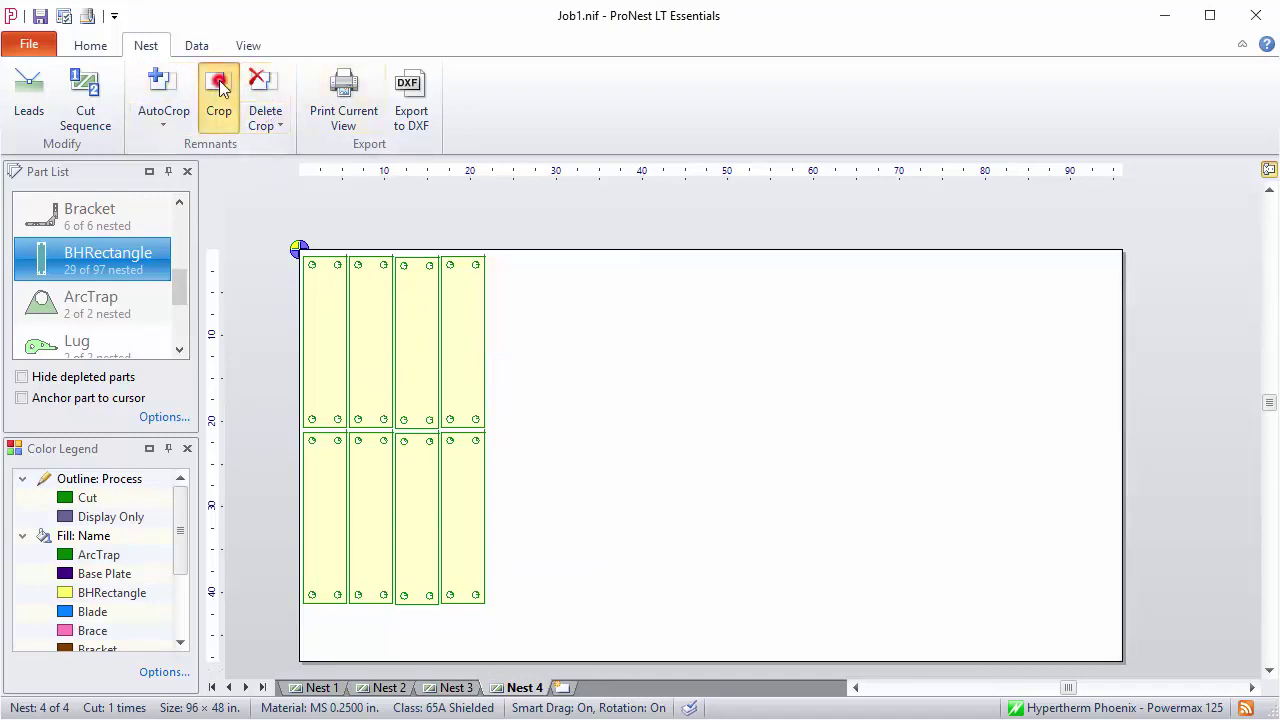
# - Draw a straight L-shaped crop line down the right of the Nest 4 parts and across below, then apply Delete Crop
pyautogui.click(218, 88)
pyautogui.press('shift')
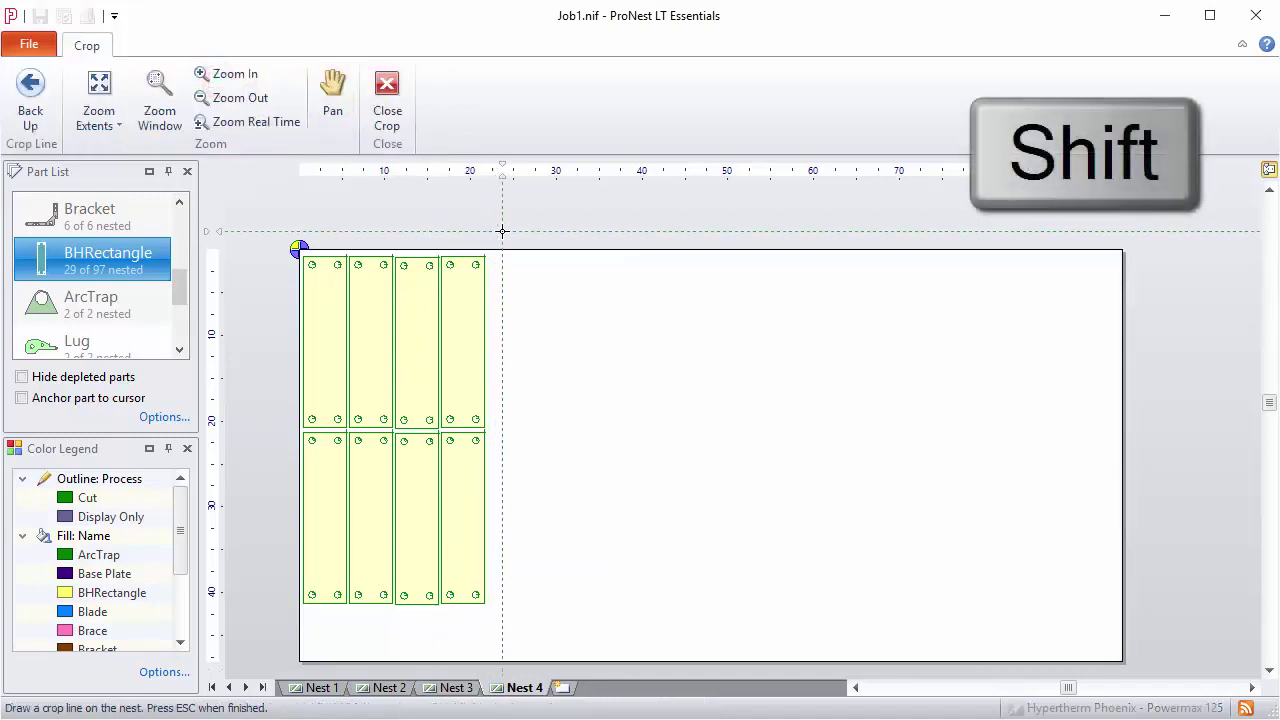
pyautogui.keyDown('shift'); pyautogui.click(502, 231); pyautogui.keyUp('shift')
pyautogui.keyDown('shift'); pyautogui.click(502, 402); pyautogui.keyUp('shift')
pyautogui.keyDown('shift'); pyautogui.click(534, 511); pyautogui.keyUp('shift')
pyautogui.keyDown('shift'); pyautogui.click(502, 590); pyautogui.keyUp('shift')
pyautogui.keyDown('shift'); pyautogui.click(502, 612); pyautogui.keyUp('shift')
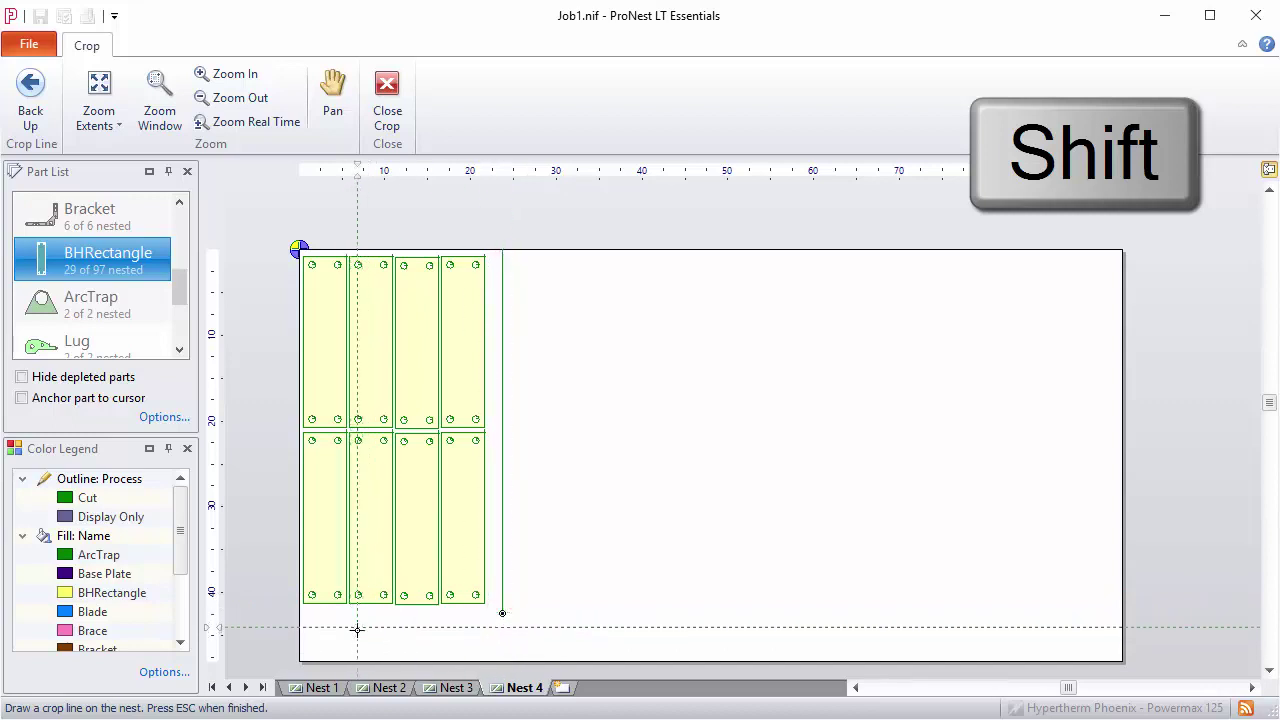
pyautogui.keyDown('shift'); pyautogui.click(276, 614); pyautogui.keyUp('shift')
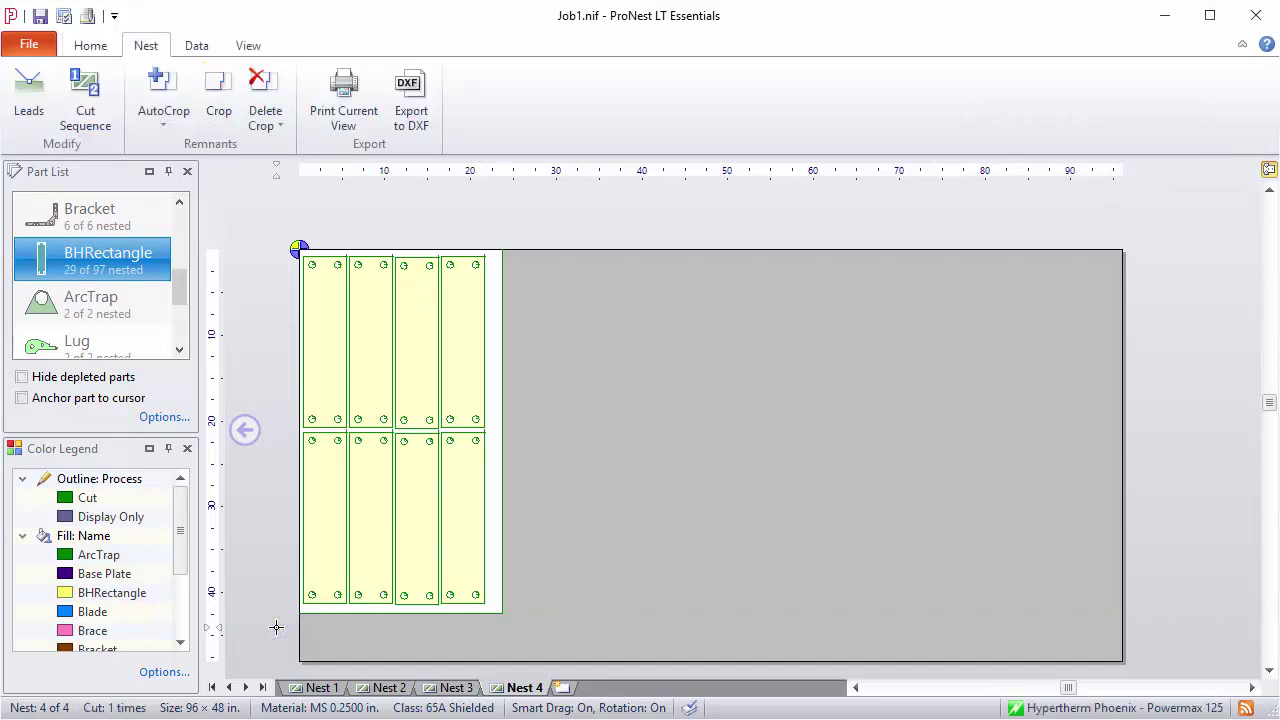
pyautogui.click(262, 88)
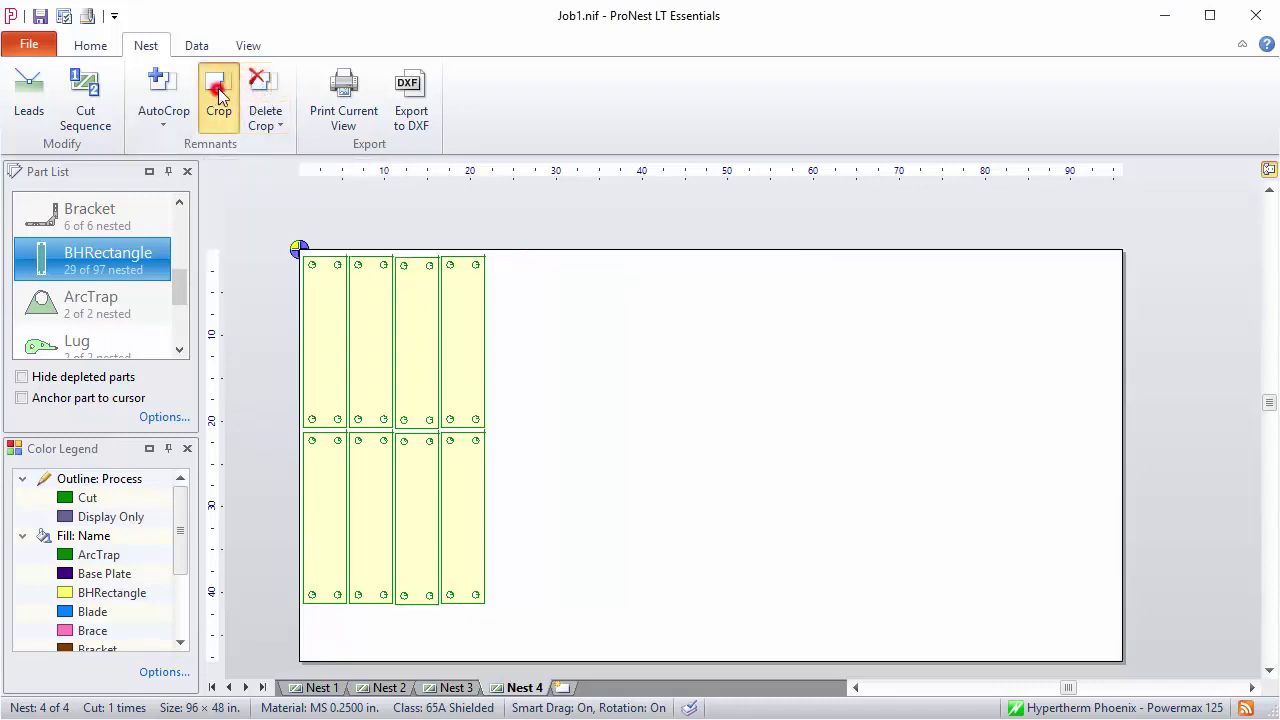
pyautogui.click(219, 94)
pyautogui.click(506, 246)
pyautogui.click(563, 385)
pyautogui.click(541, 483)
pyautogui.click(548, 563)
pyautogui.click(521, 603)
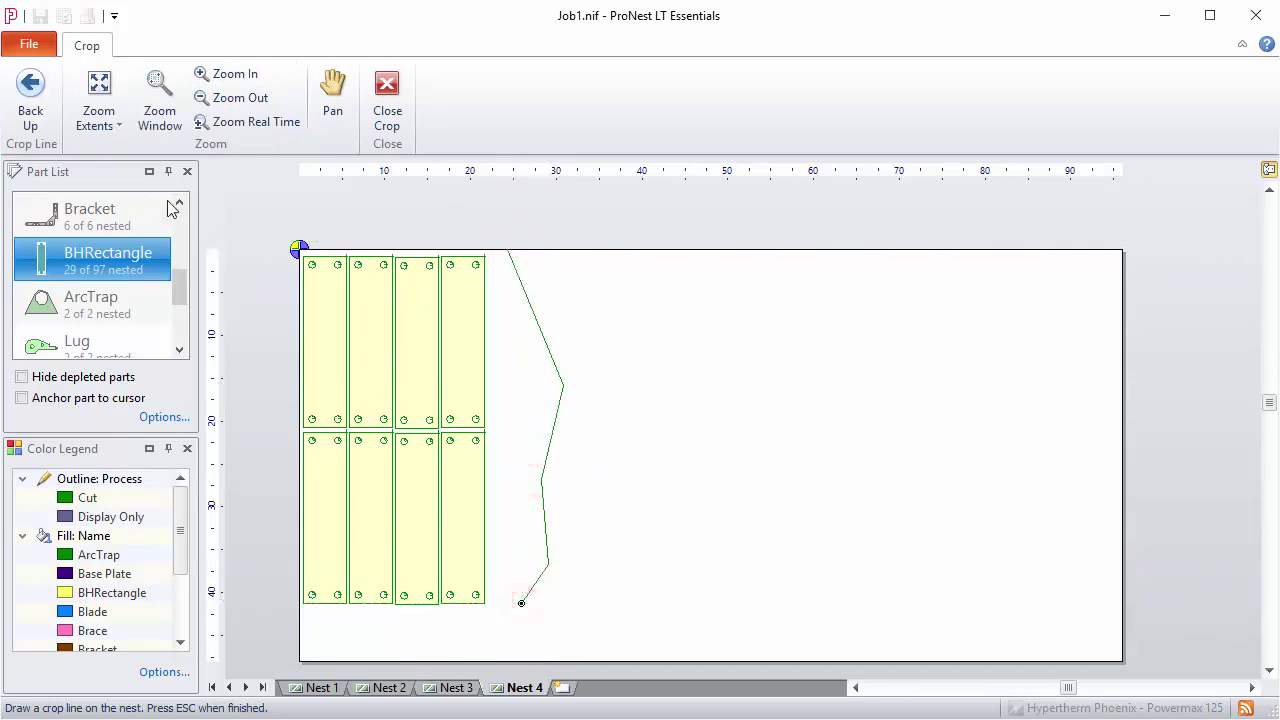
pyautogui.click(25, 87)
pyautogui.click(25, 87)
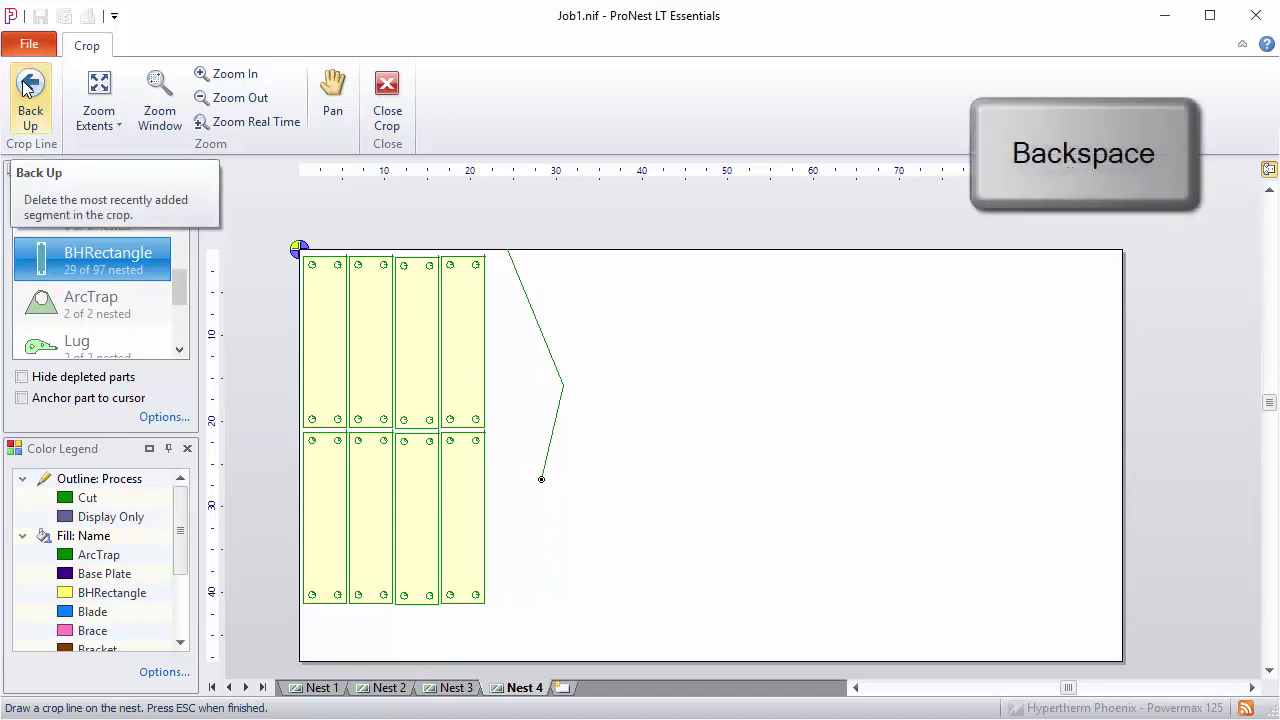
pyautogui.press('BackSpace')
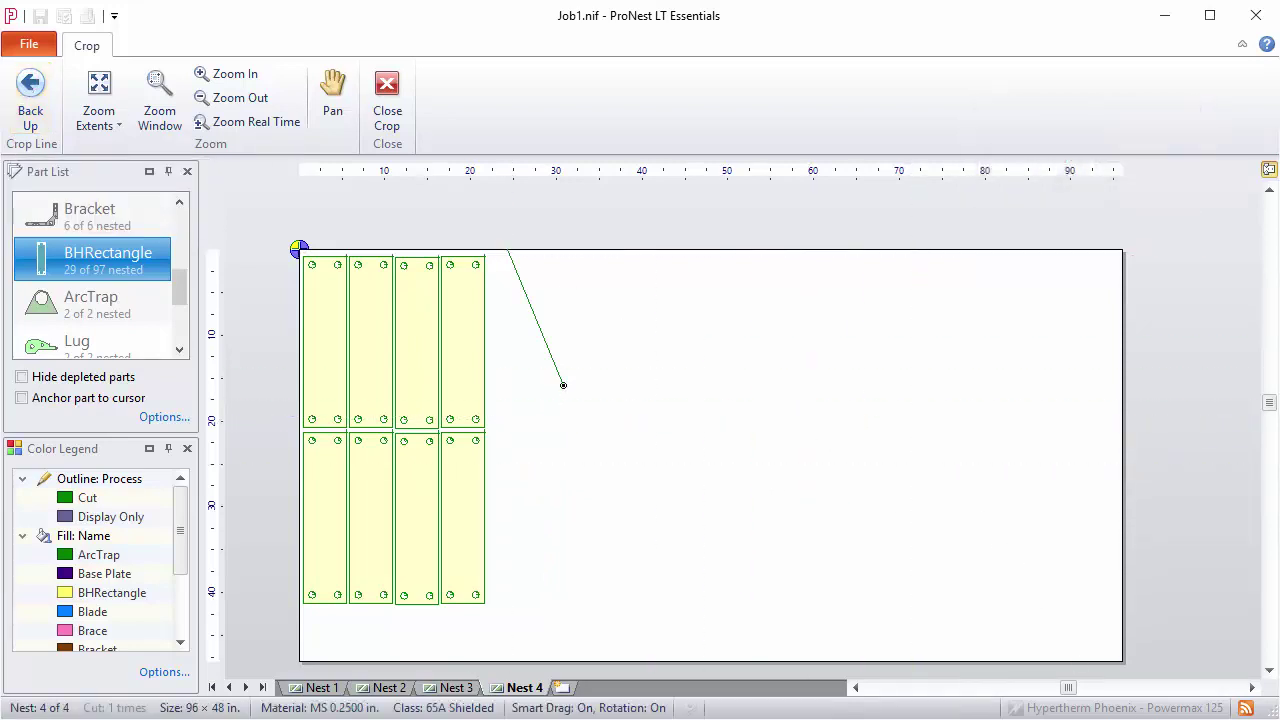
pyautogui.click(385, 100)
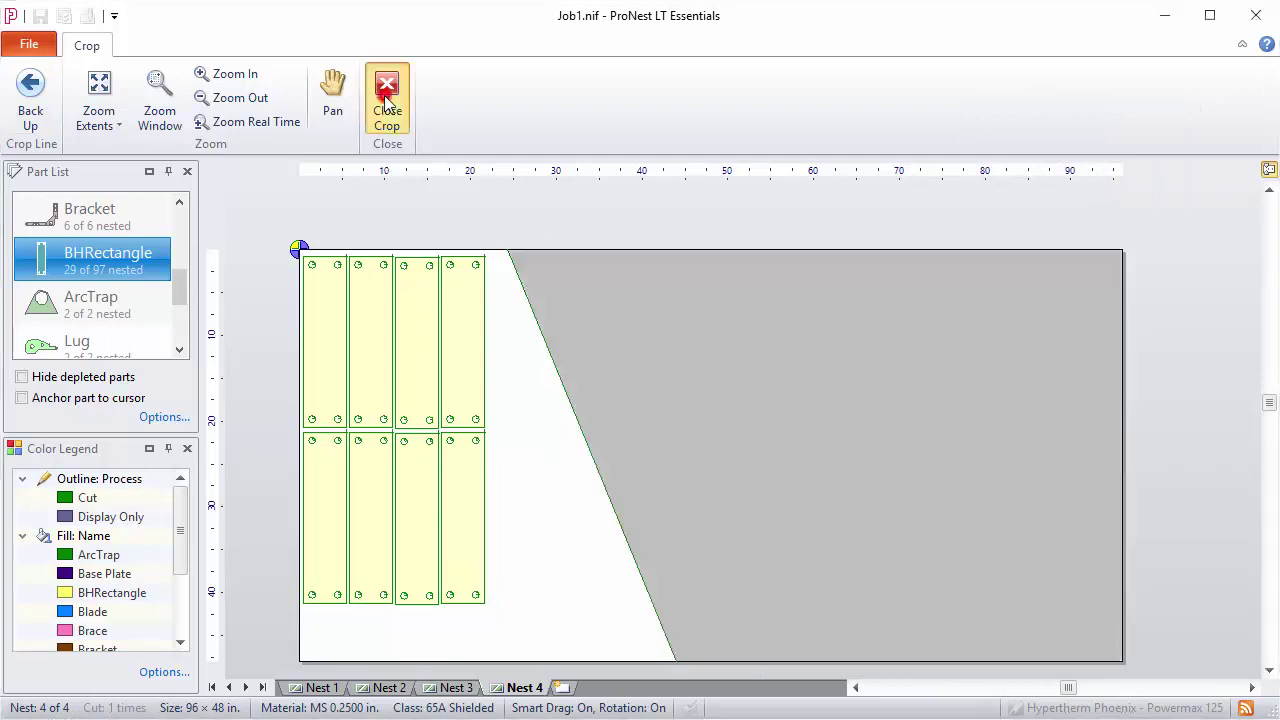
pyautogui.click(262, 88)
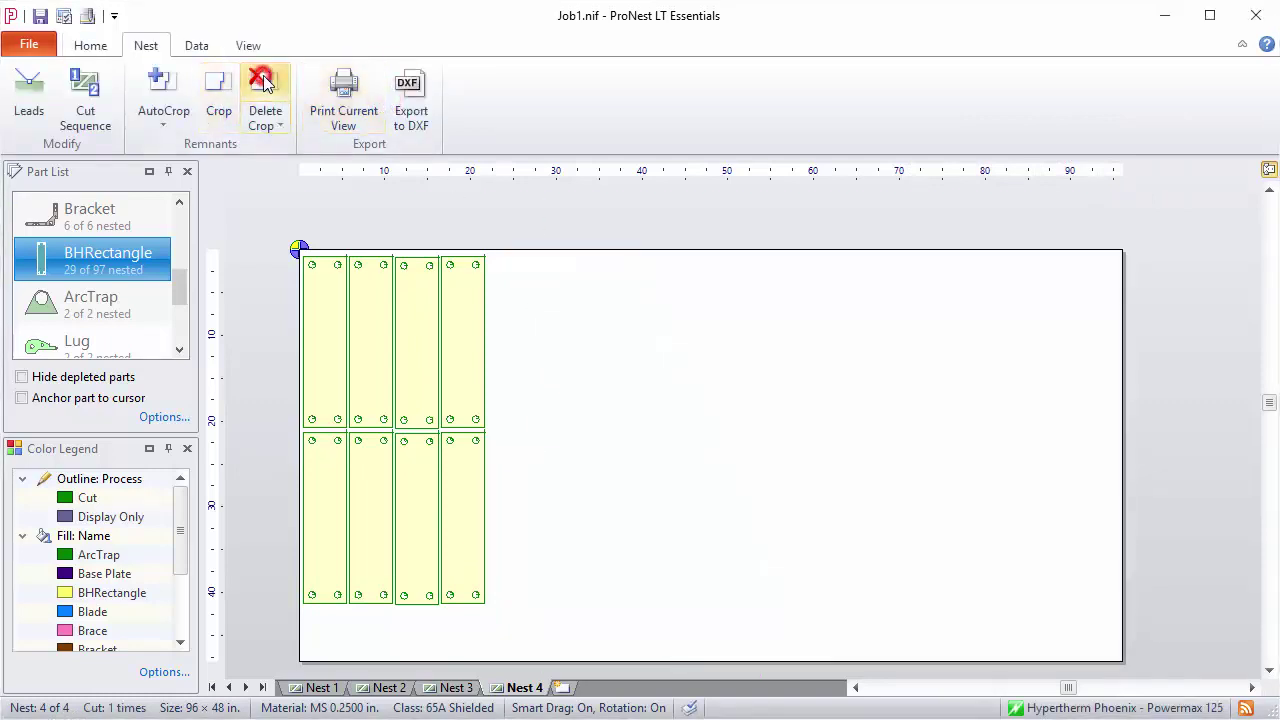
# - Run AutoCrop (F8) to crop the Nest 4 plate just right of the parts
pyautogui.click(158, 90)
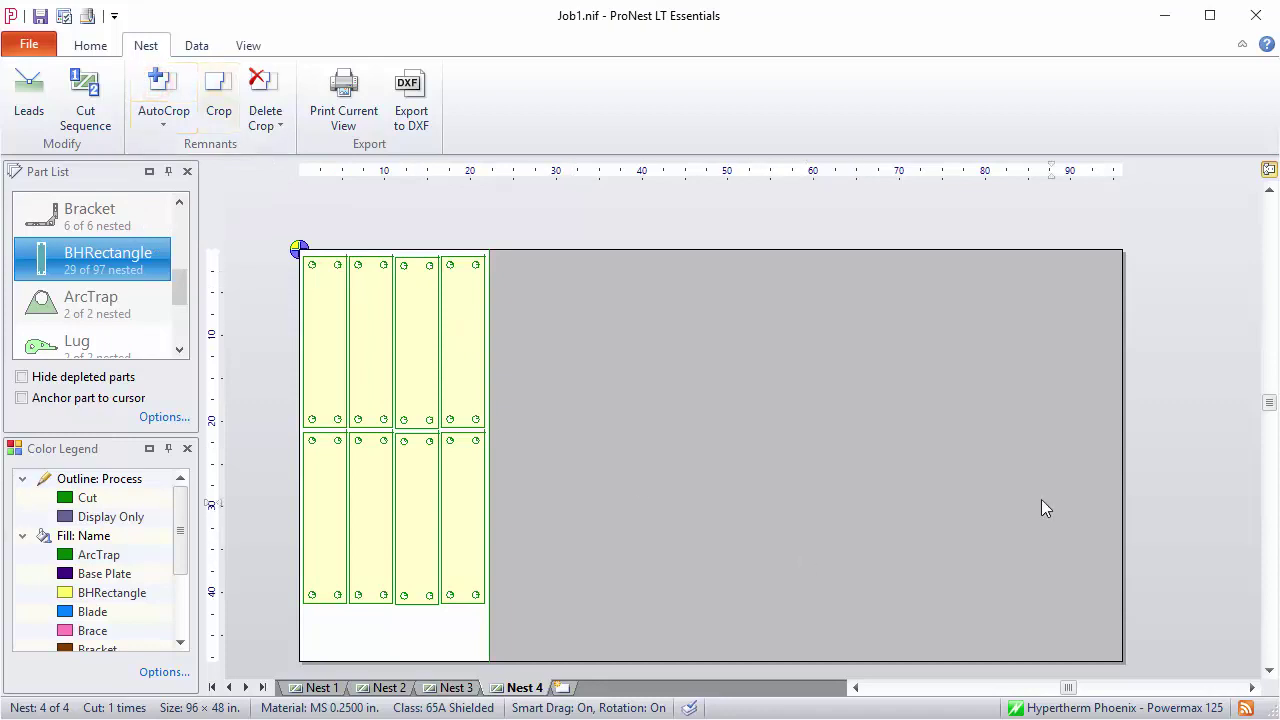